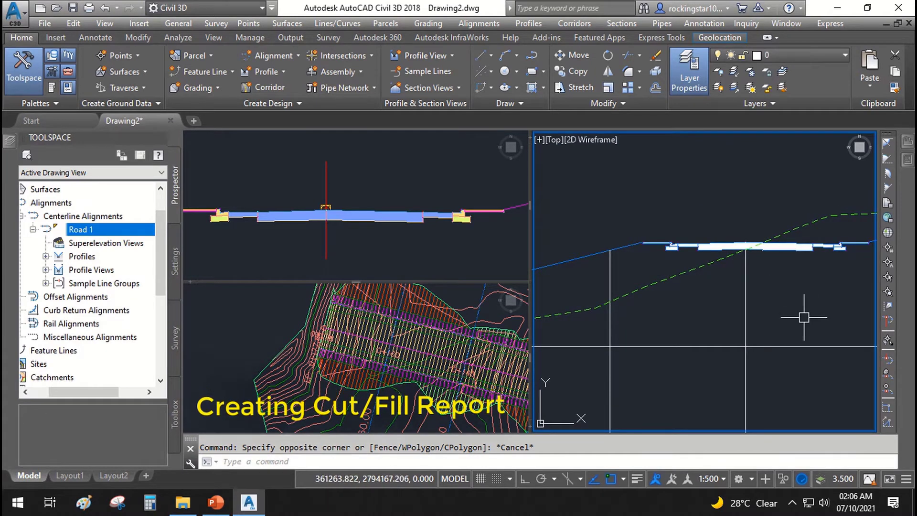
Collapse Alignments, expand Surfaces in Prospector, and select Road 1 - (1) and Original Ground in turn.
scroll(607, 248, "down", 2)
scroll(607, 249, "down", 4)
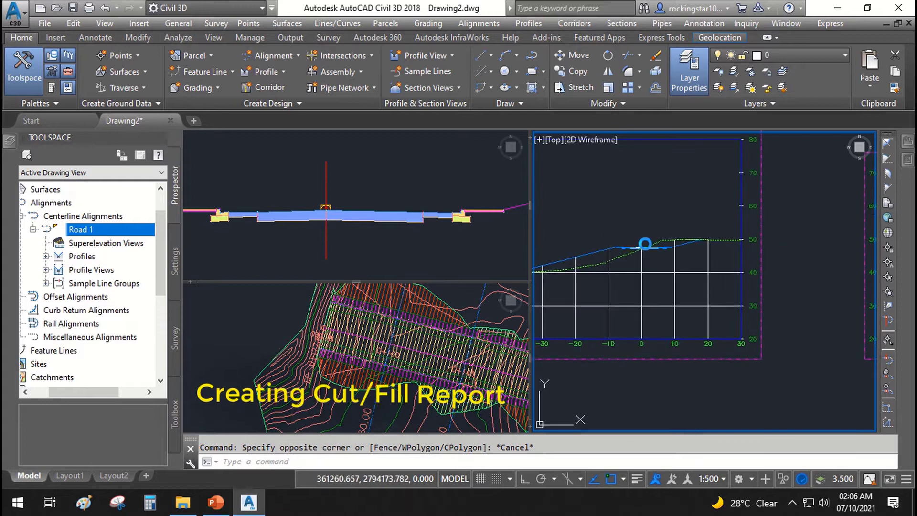
scroll(663, 294, "up", 2)
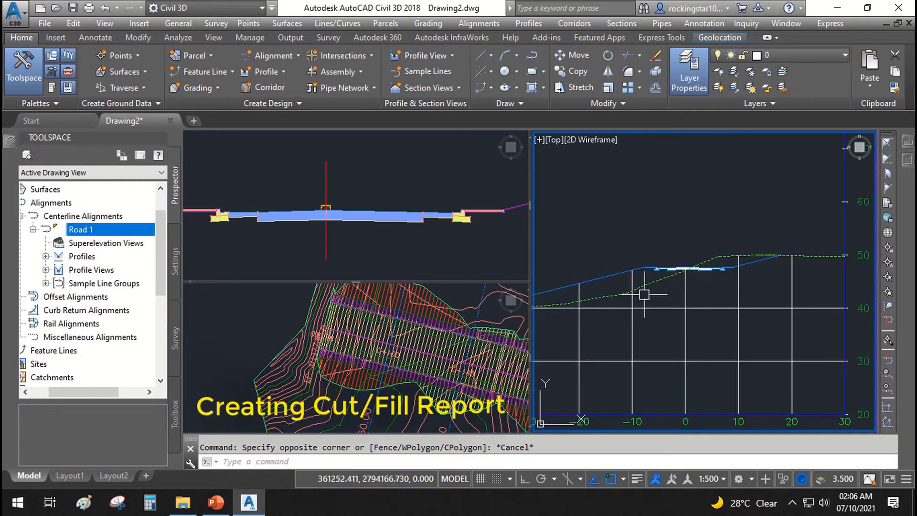
scroll(695, 263, "down", 5)
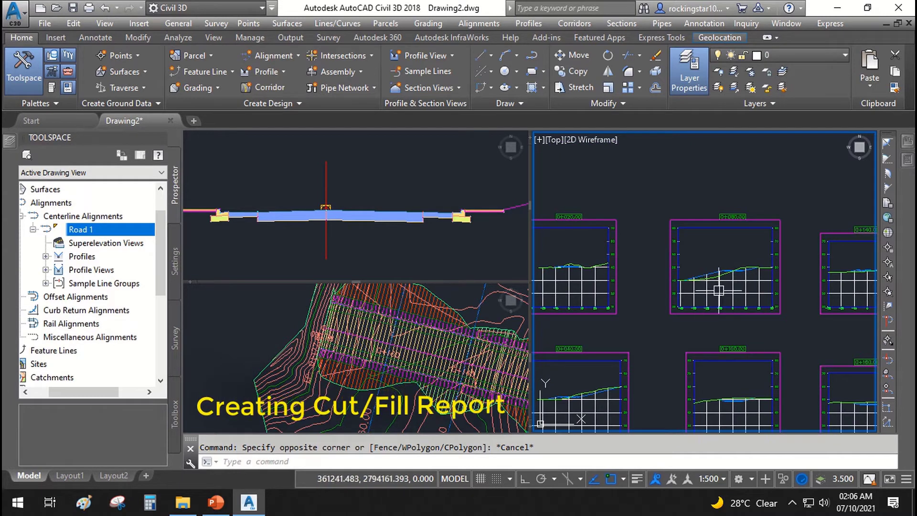
scroll(700, 286, "down", 3)
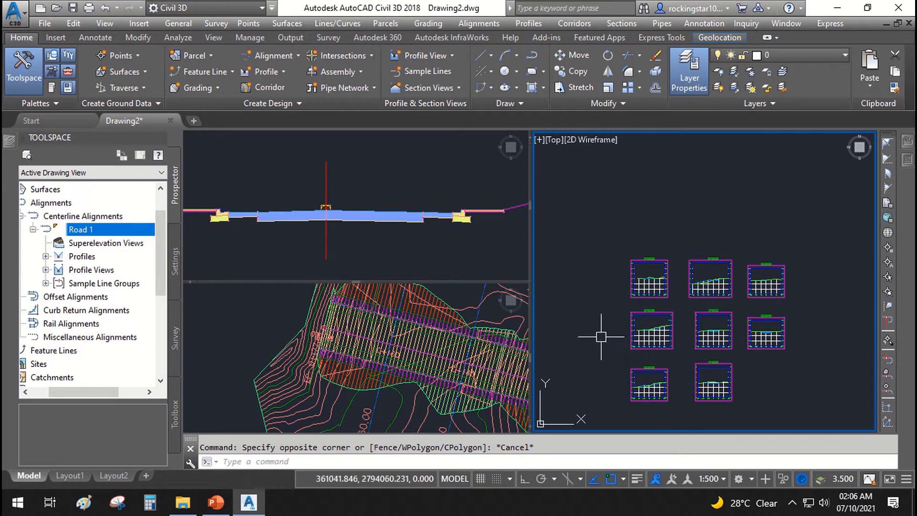
scroll(81, 243, "up", 1)
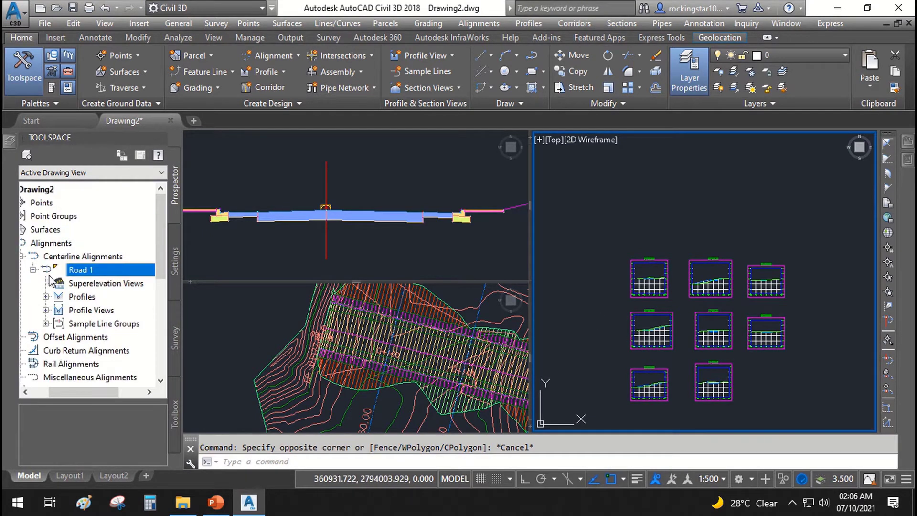
left_click_drag(71, 394, 53, 396)
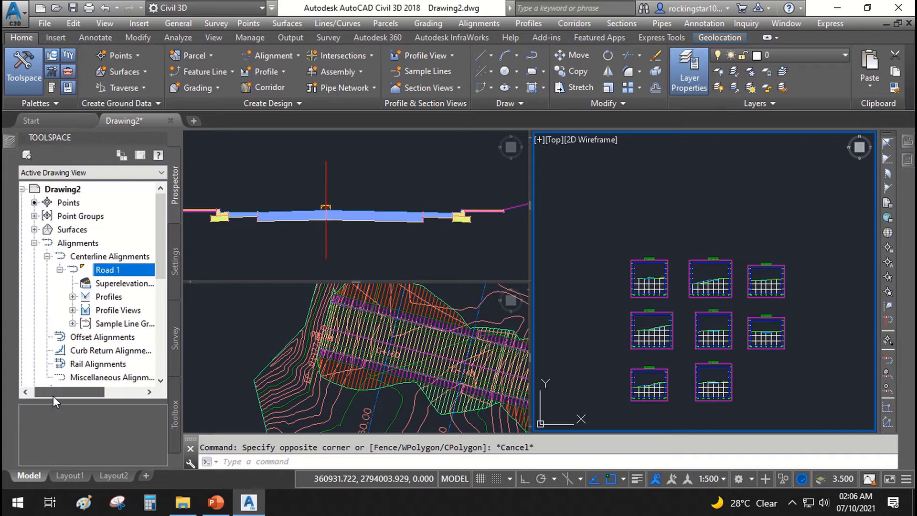
left_click(42, 242)
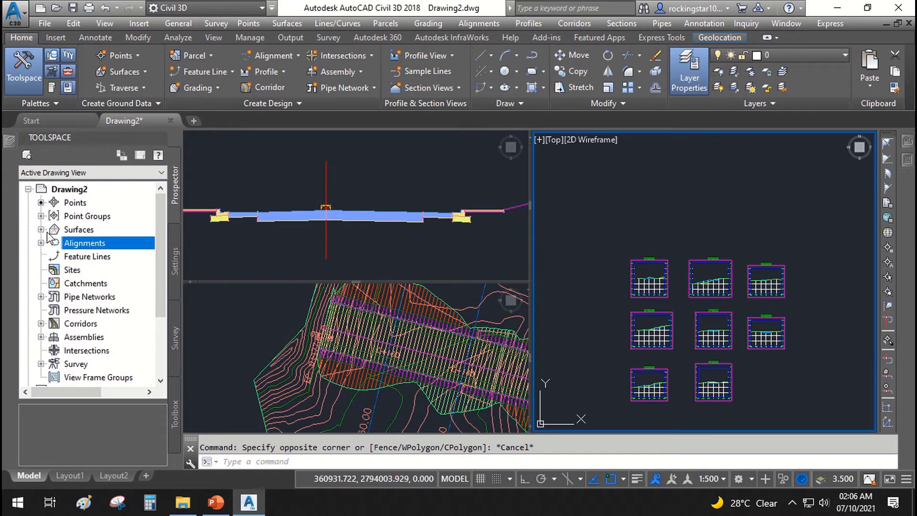
left_click(41, 230)
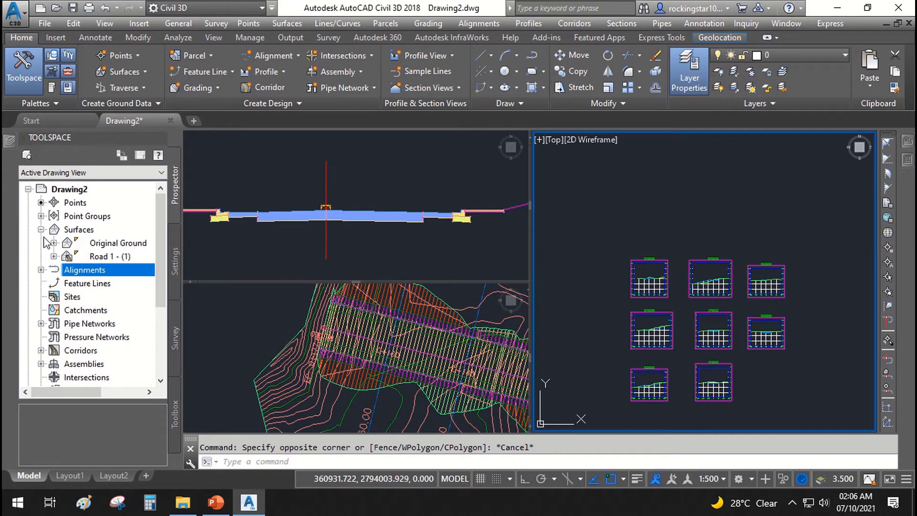
left_click(105, 258)
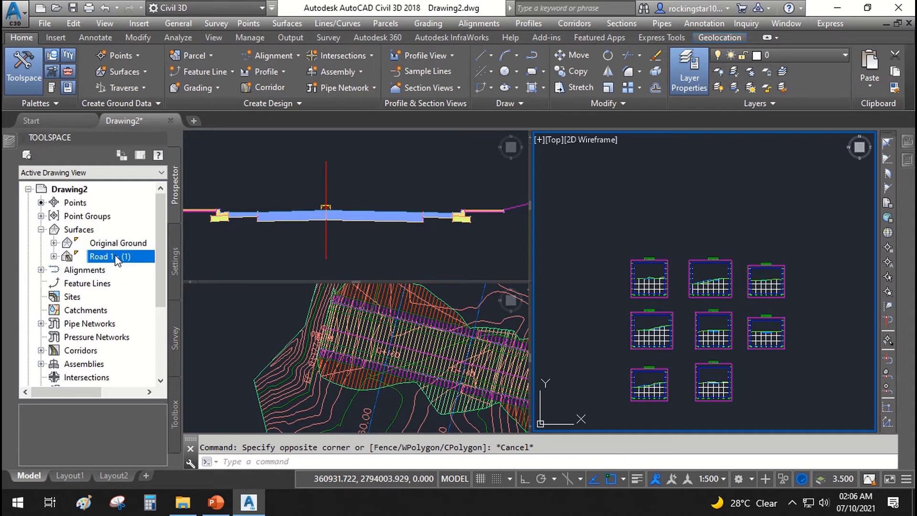
left_click(115, 246)
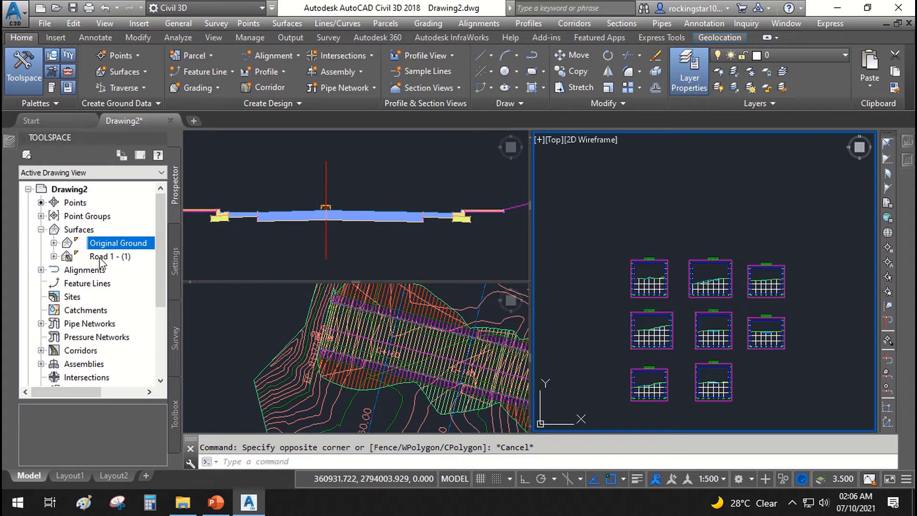
left_click(100, 259)
Select the Road 1 section line in the right cross-section viewport.
left_click(707, 205)
left_click(627, 244)
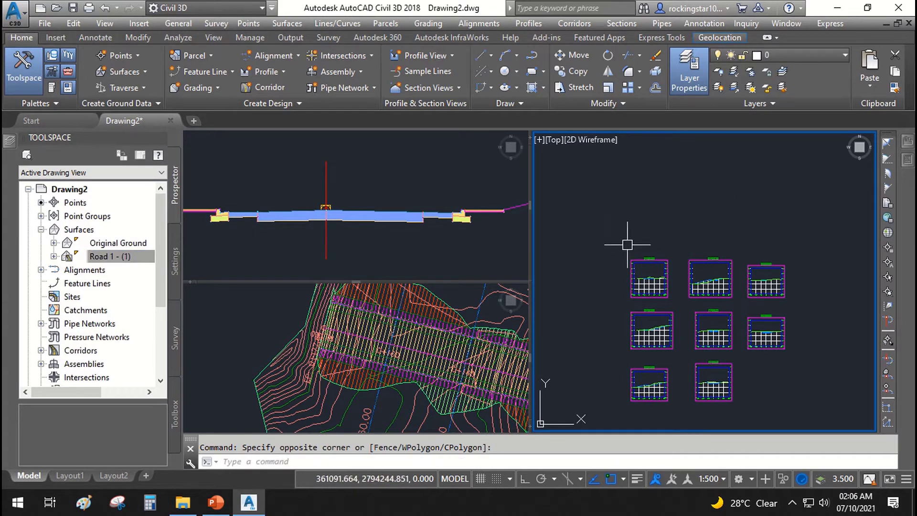
scroll(713, 382, "up", 10)
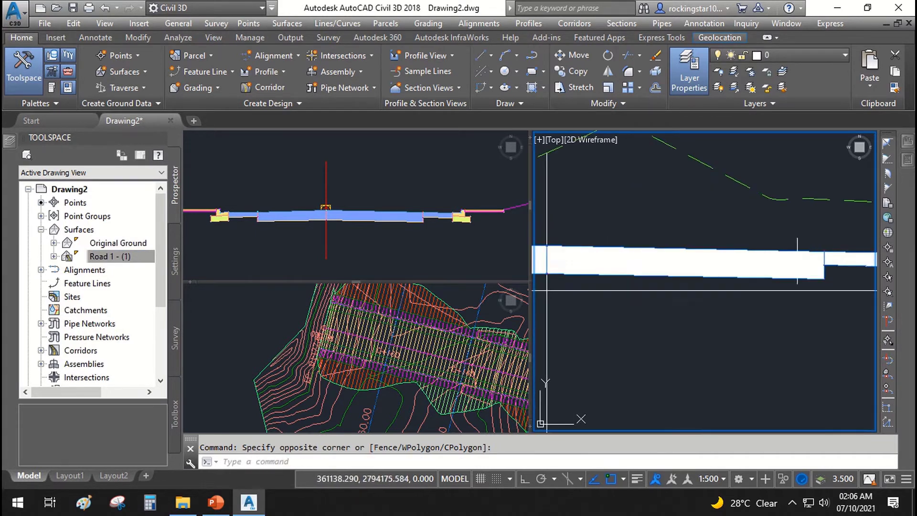
left_click(787, 260)
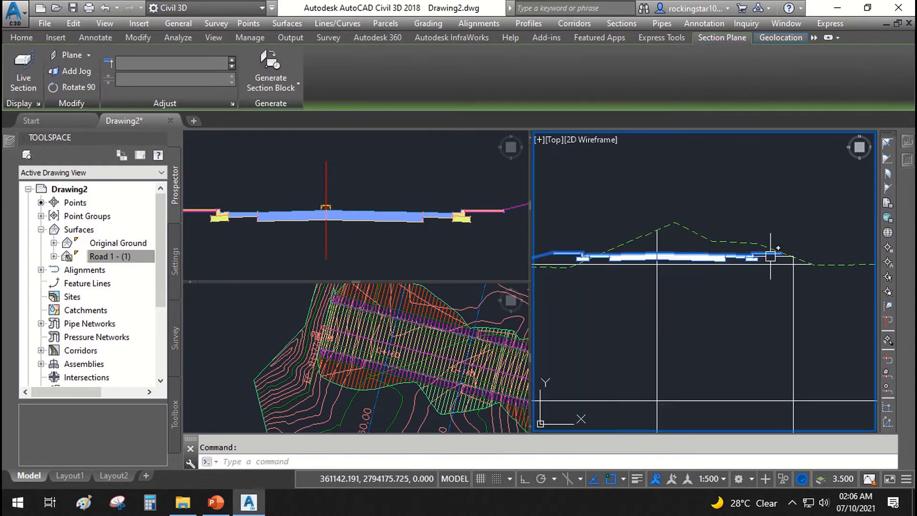
scroll(573, 260, "up", 3)
Through Edit Section Style, set the Segments and Points components to colour 10, then apply and OK.
scroll(712, 219, "down", 2)
right_click(681, 221)
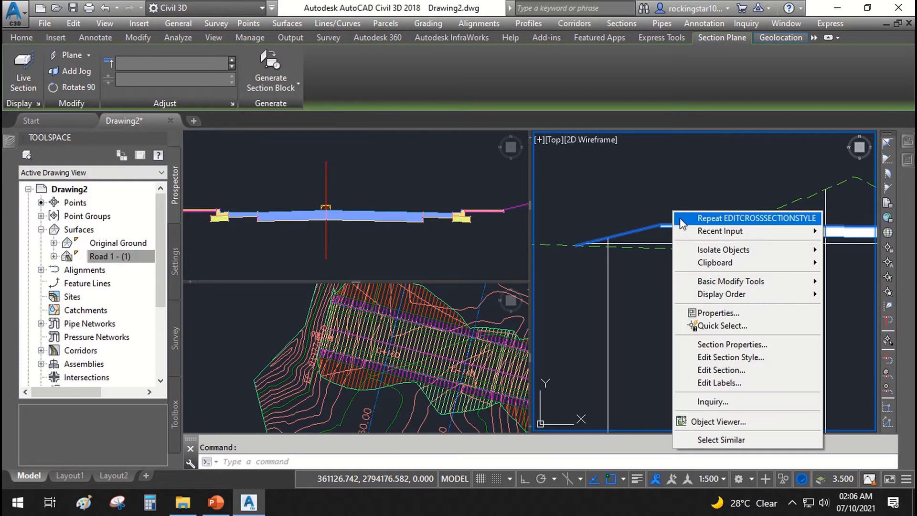
left_click(734, 360)
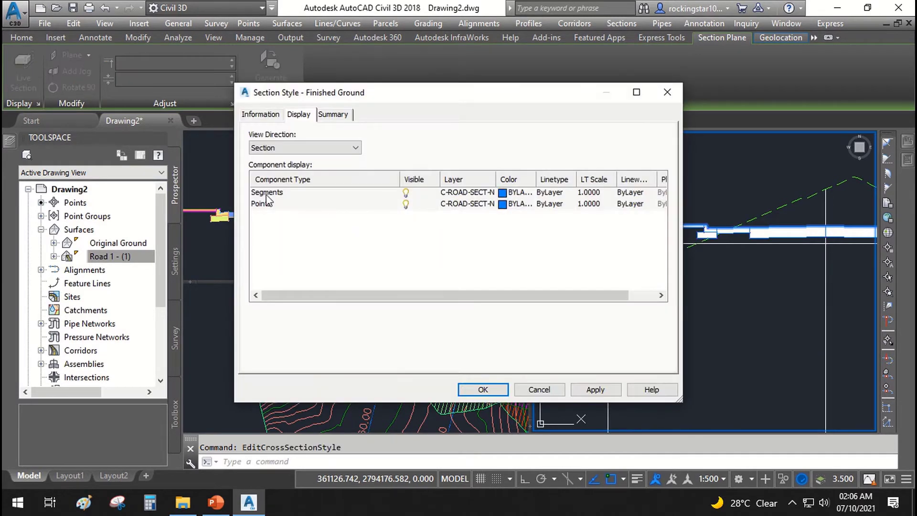
left_click(266, 193)
left_click(264, 203, "shift")
left_click(518, 198)
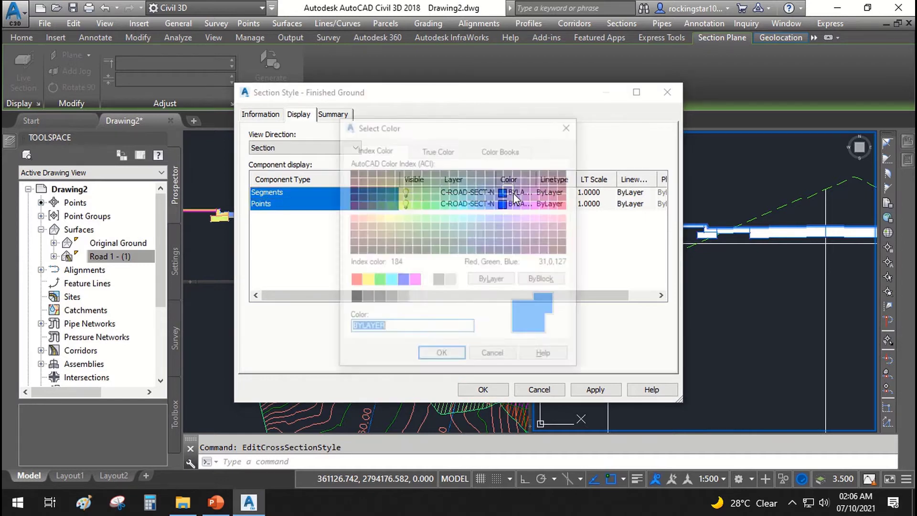
left_click(351, 205)
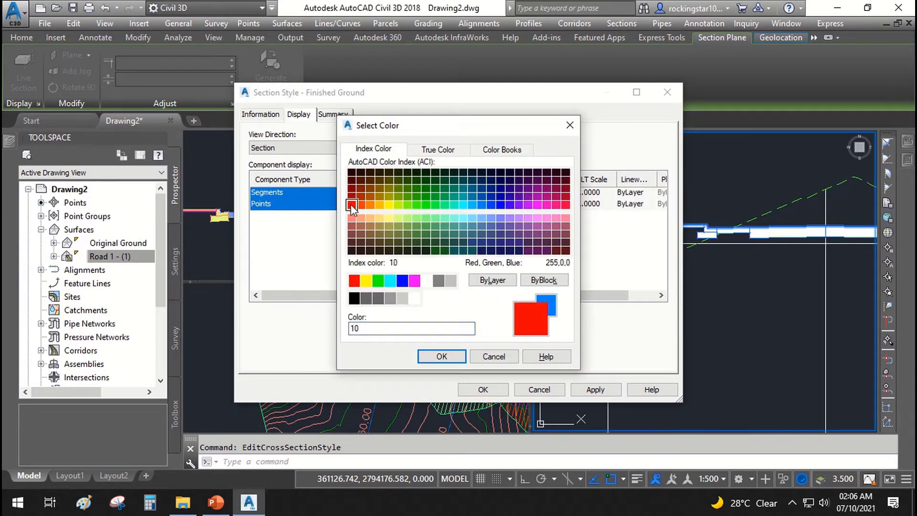
left_click(445, 357)
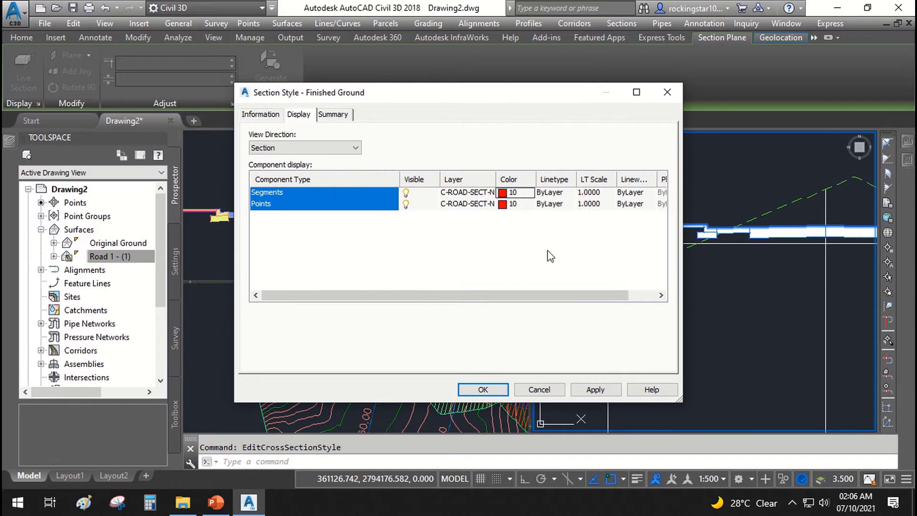
left_click(582, 391)
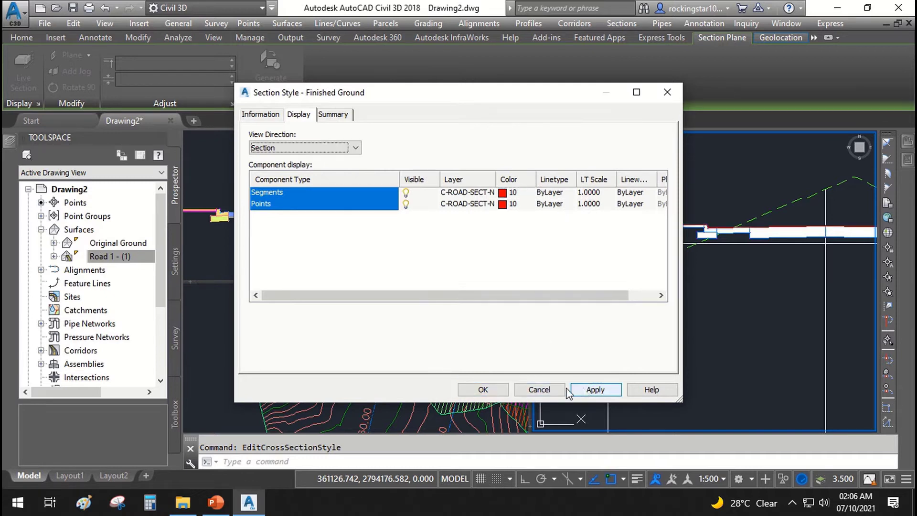
left_click(473, 391)
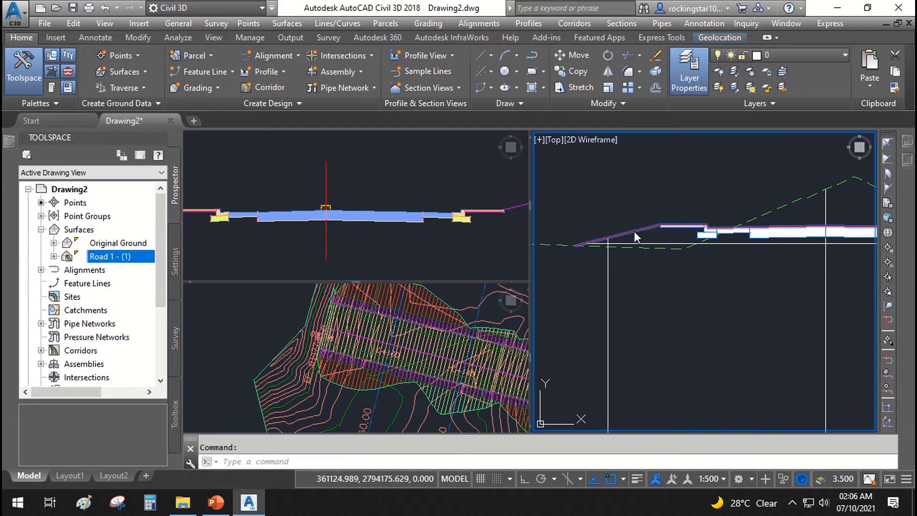
Select all matching red sections across the views and bring them to the front of the draw order.
right_click(625, 210)
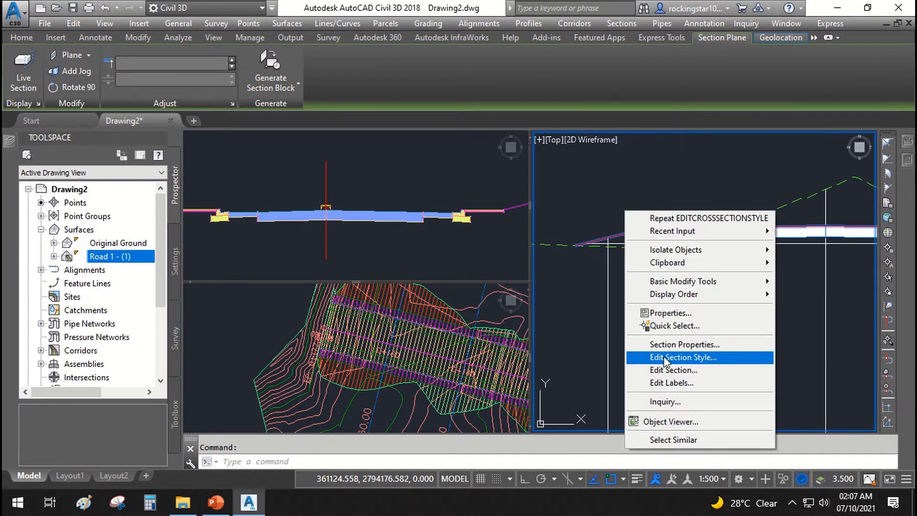
left_click(680, 439)
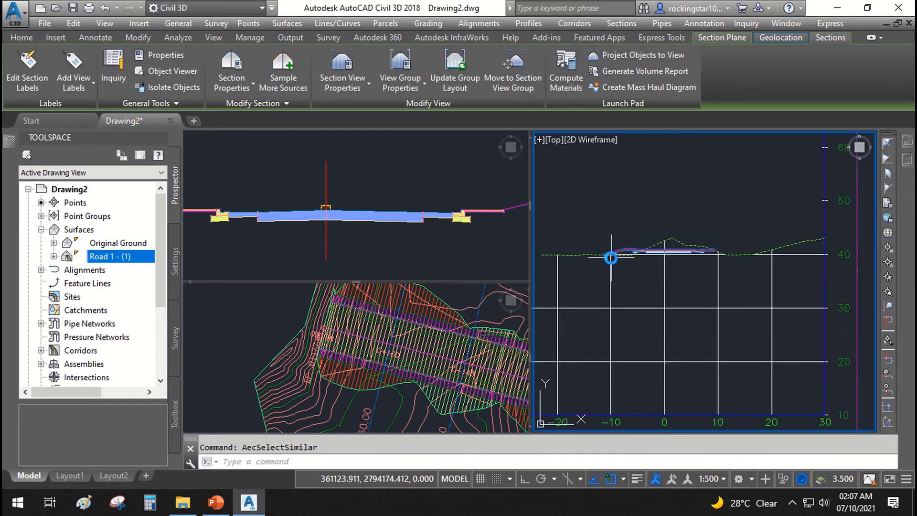
scroll(612, 259, "down", 5)
right_click(623, 260)
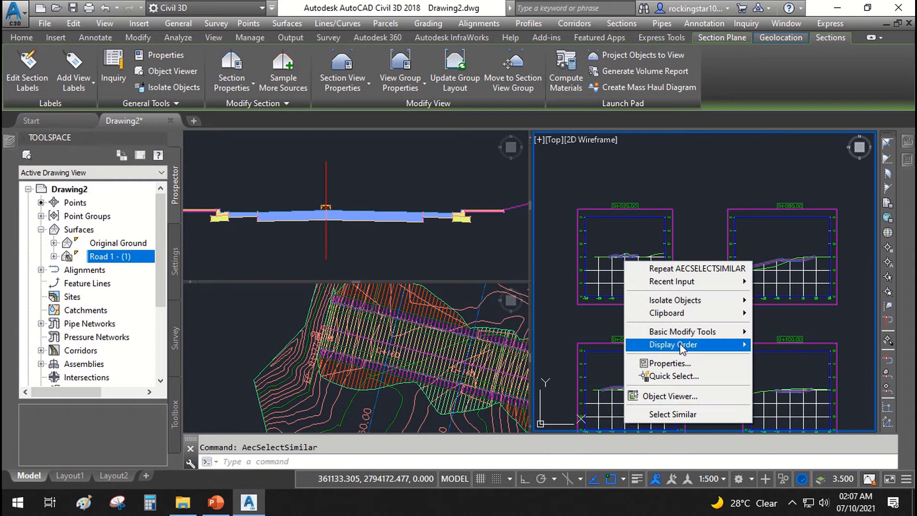
mouse_move(681, 345)
left_click(791, 347)
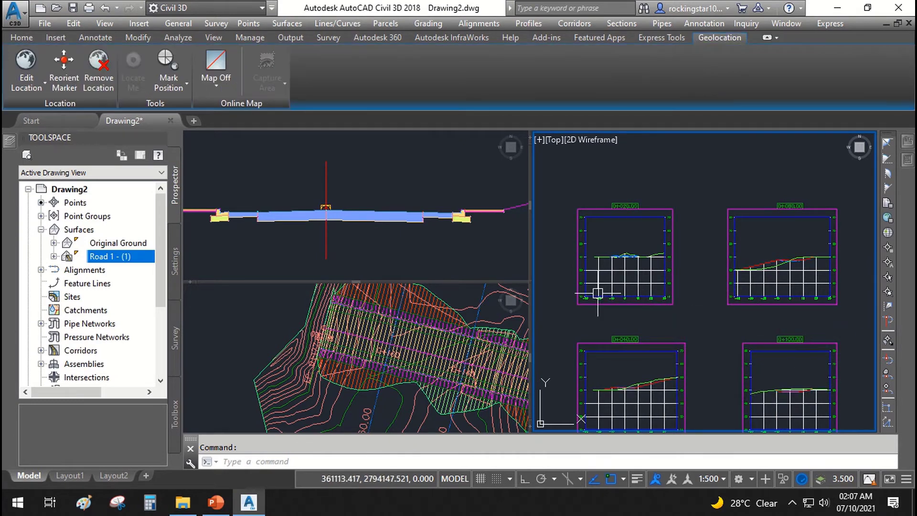
Zoom in and select the section in the enlarged cross-section view.
scroll(792, 384, "up", 5)
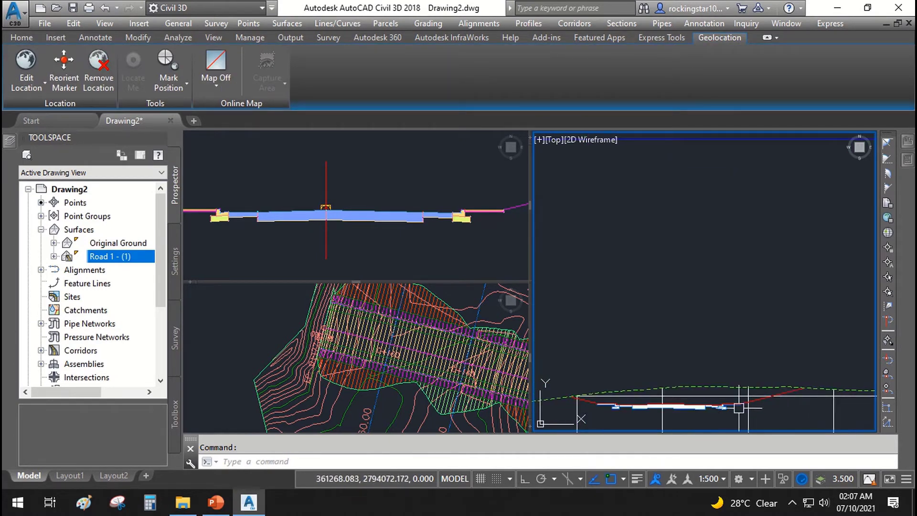
scroll(702, 413, "up", 2)
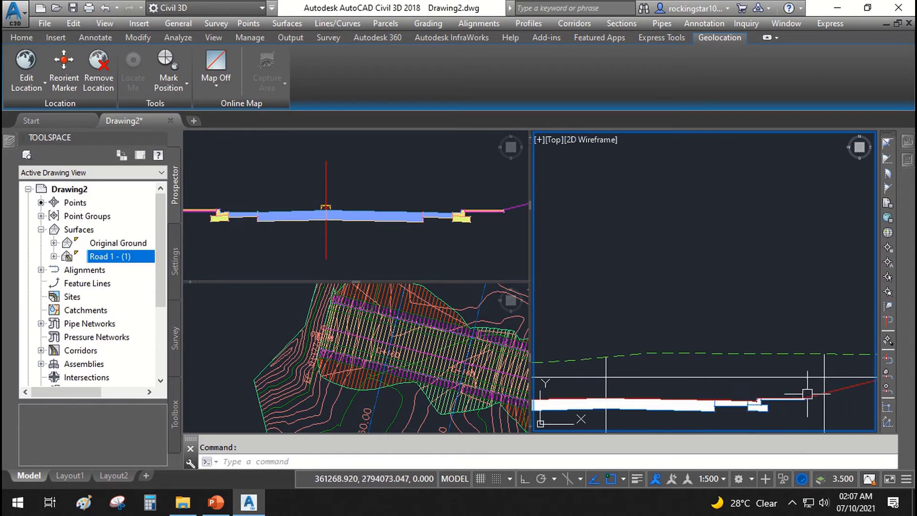
scroll(812, 390, "up", 2)
left_click(767, 403)
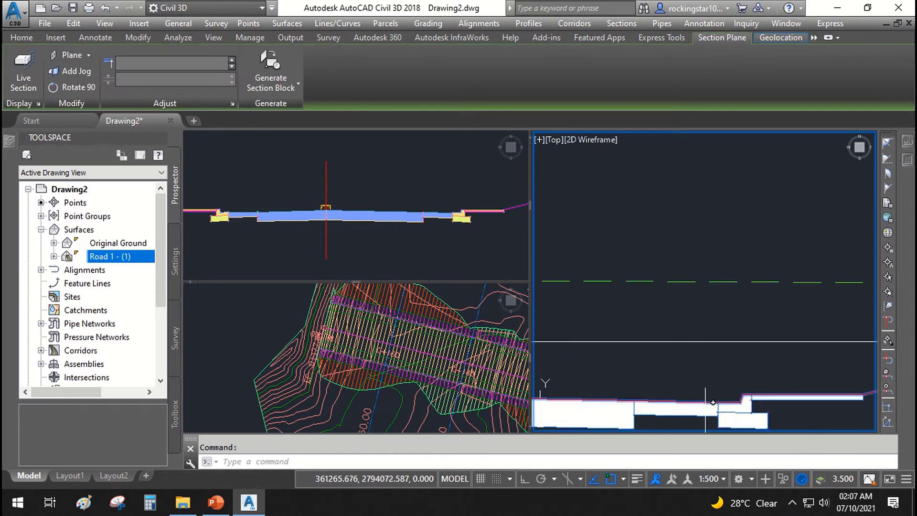
scroll(711, 403, "down", 2)
Pan along the road's cross-section, then select the corridor in the plan viewport.
middle_click_drag(571, 404, 676, 366)
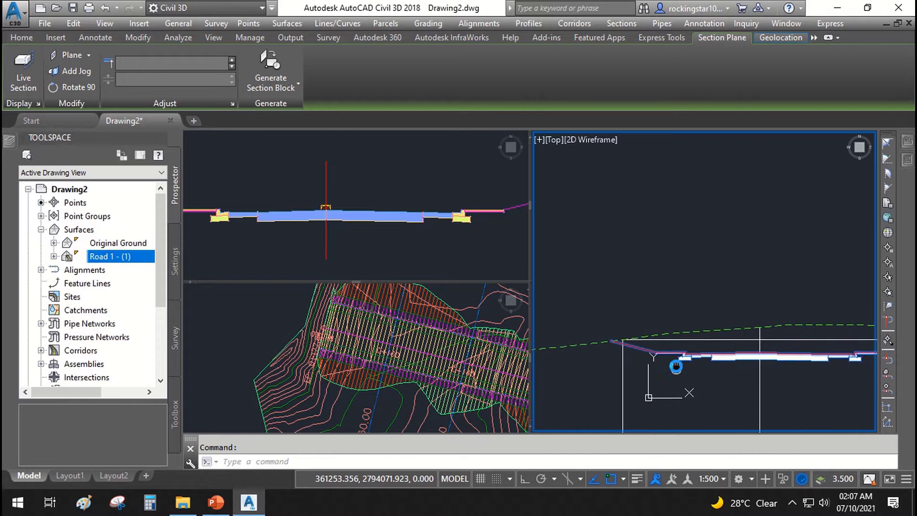
scroll(643, 362, "up", 2)
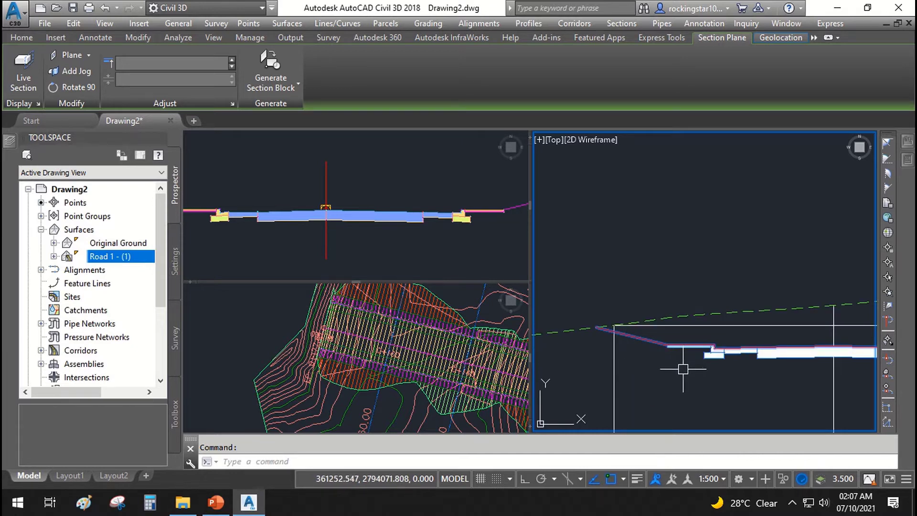
scroll(708, 354, "up", 2)
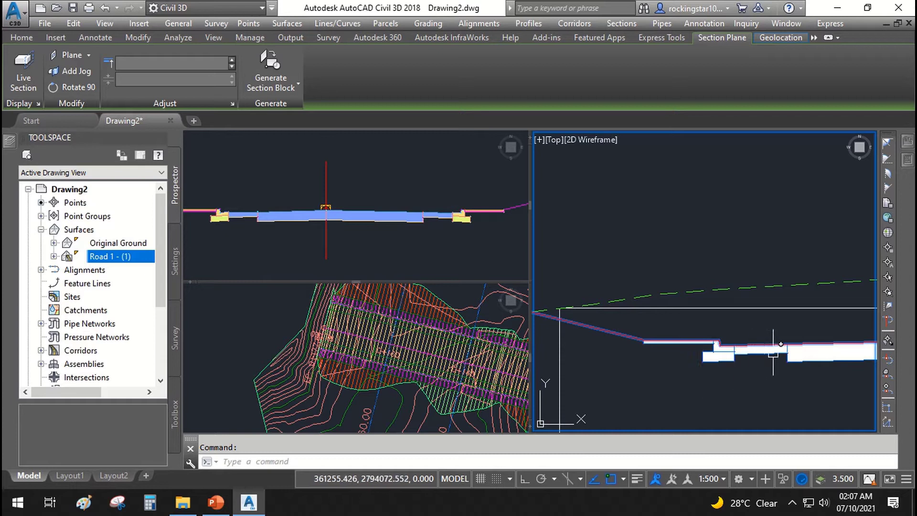
middle_click_drag(825, 363, 647, 373)
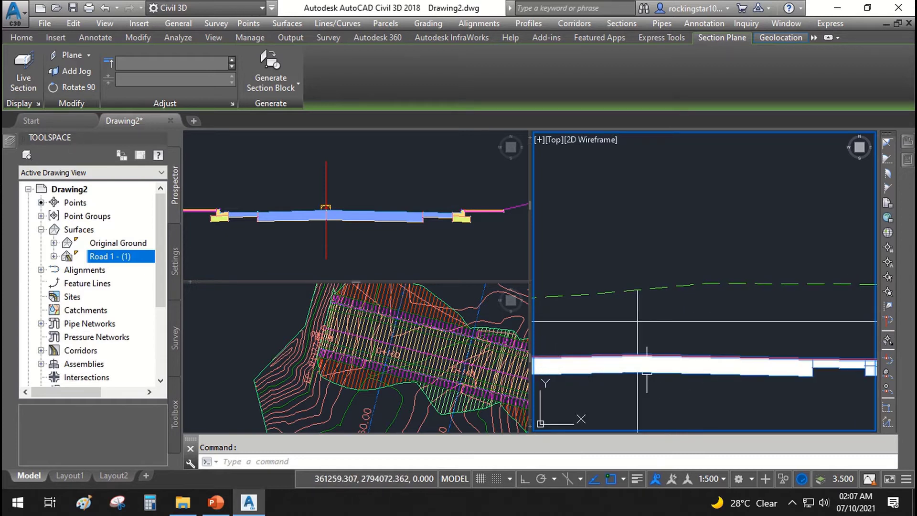
middle_click_drag(800, 382, 668, 383)
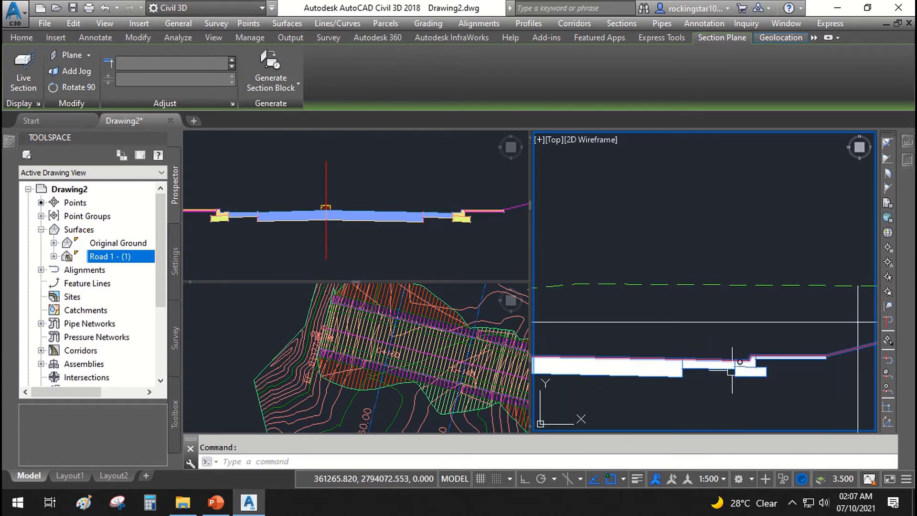
left_click(429, 370)
left_click(442, 351)
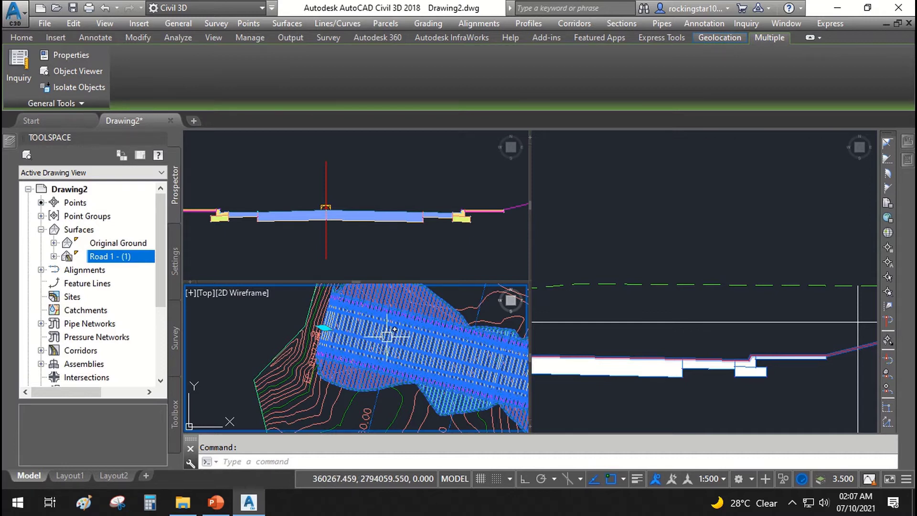
Clear the earlier selection, reselect the Road 1 corridor in plan, and open its context menu.
scroll(395, 330, "down", 4)
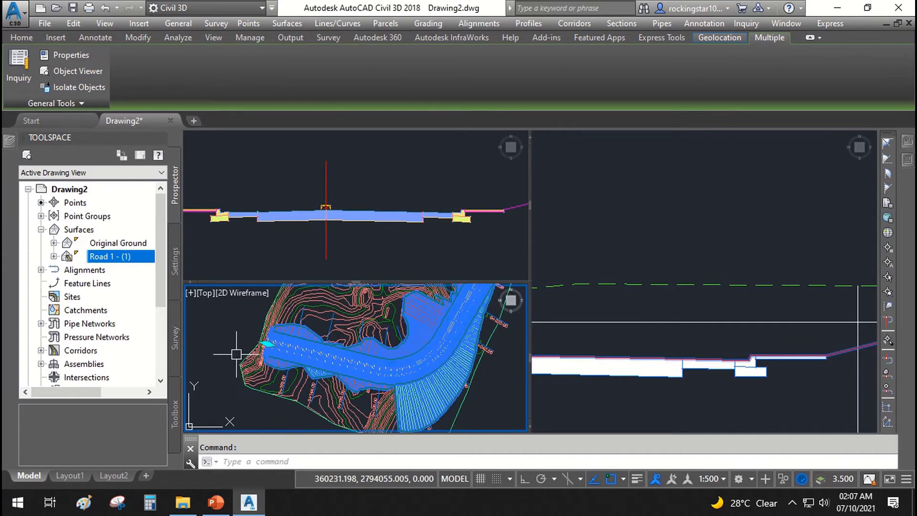
right_click(374, 316)
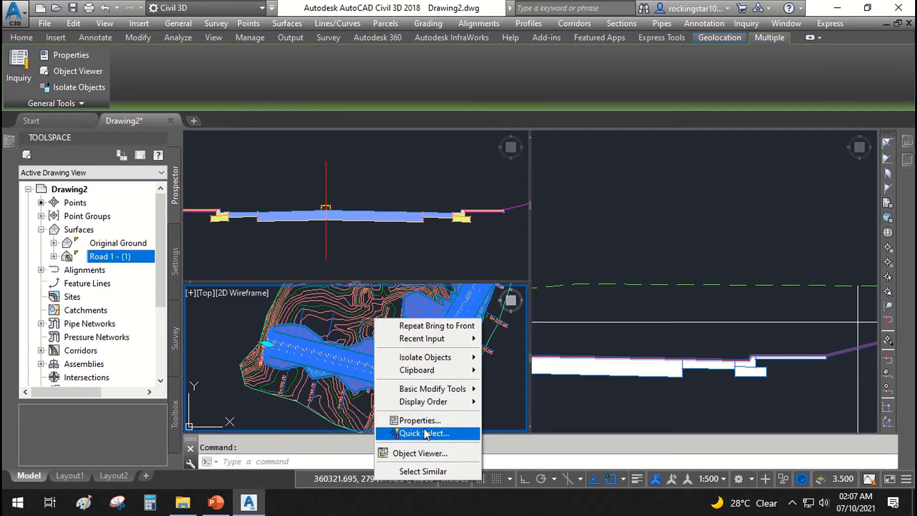
key("Escape")
key("Escape")
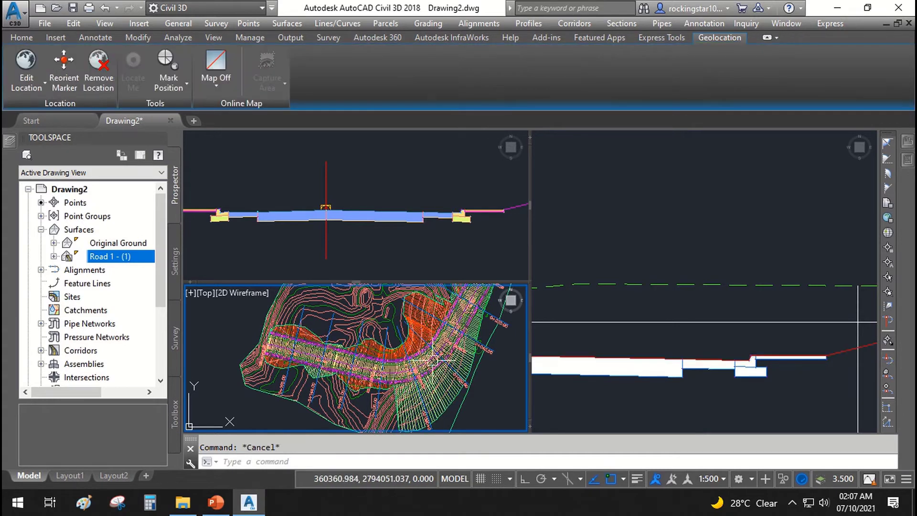
left_click(436, 392)
key("Escape")
scroll(437, 394, "up", 4)
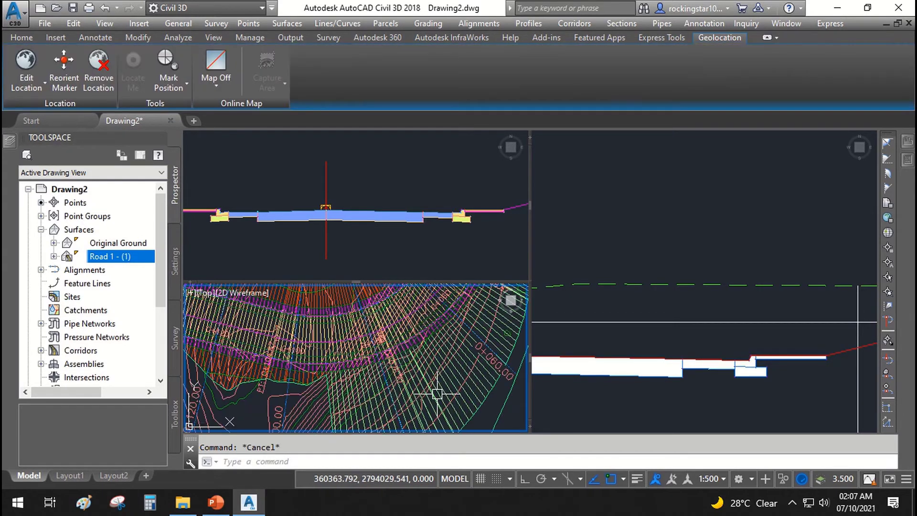
left_click(439, 398)
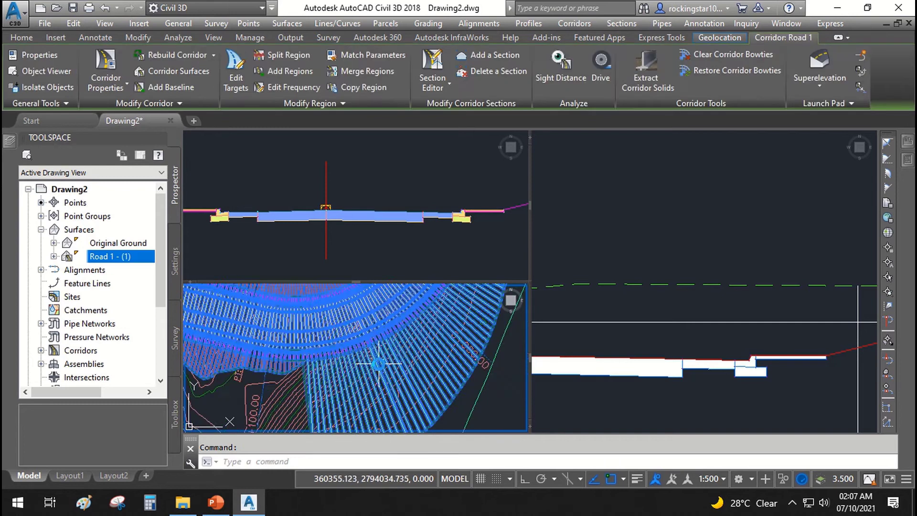
scroll(378, 364, "down", 4)
right_click(376, 349)
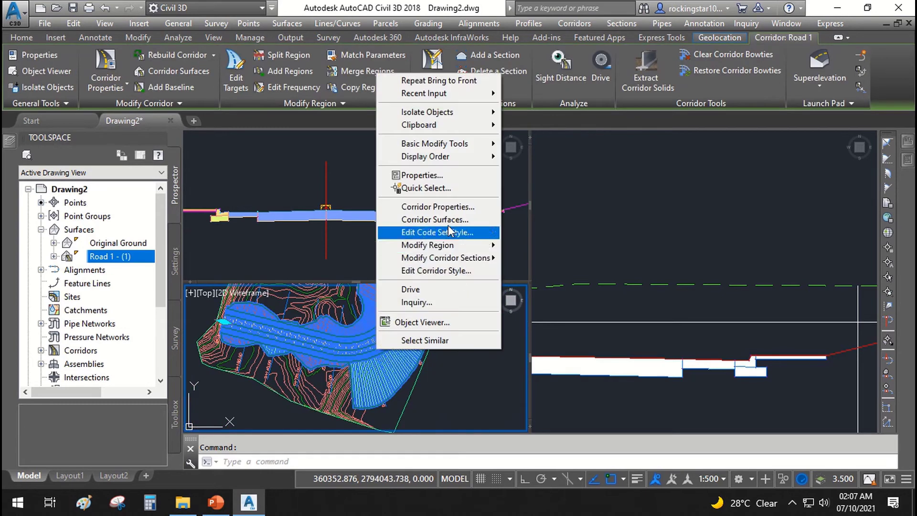
In Corridor Properties, create a new corridor surface and name it 'Road 1 - Formation'.
left_click(445, 206)
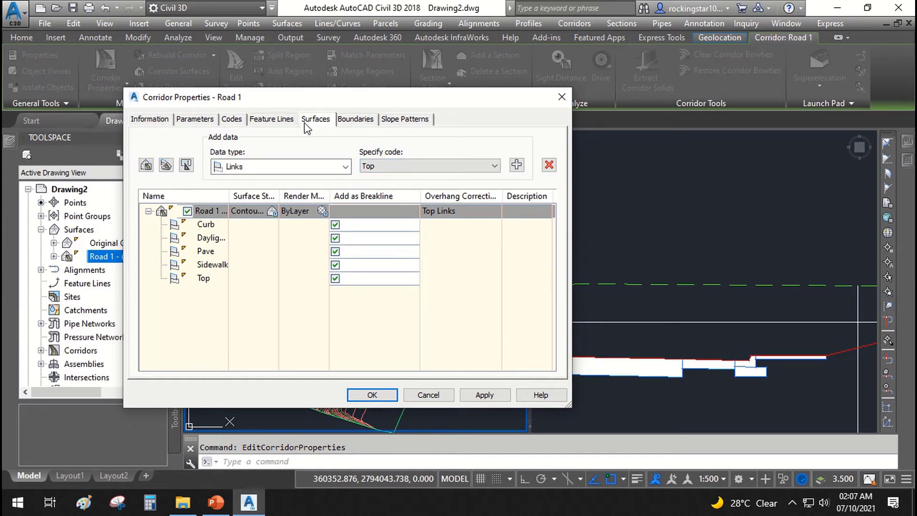
left_click(148, 211)
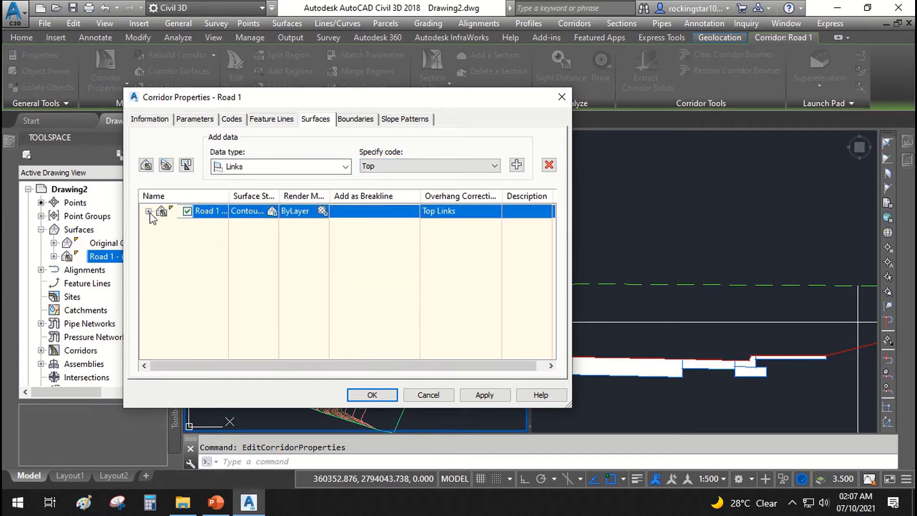
left_click(150, 167)
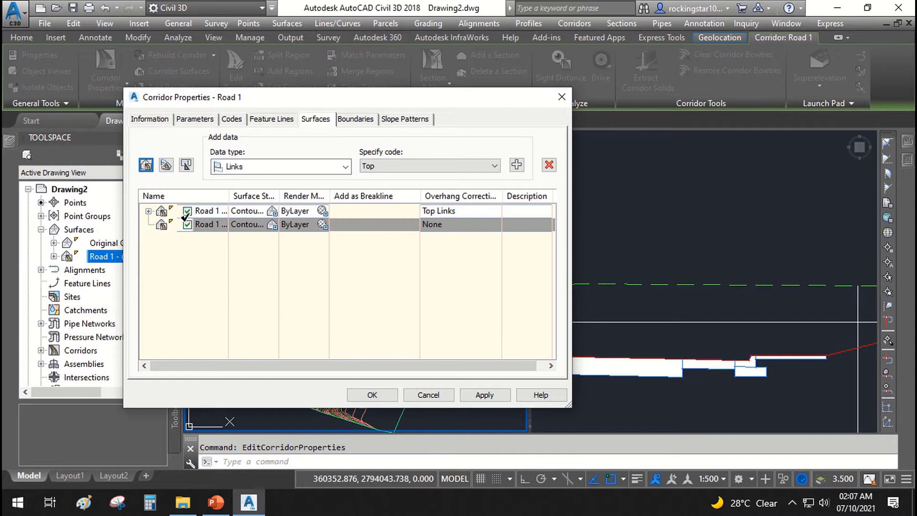
left_click_drag(232, 190, 296, 191)
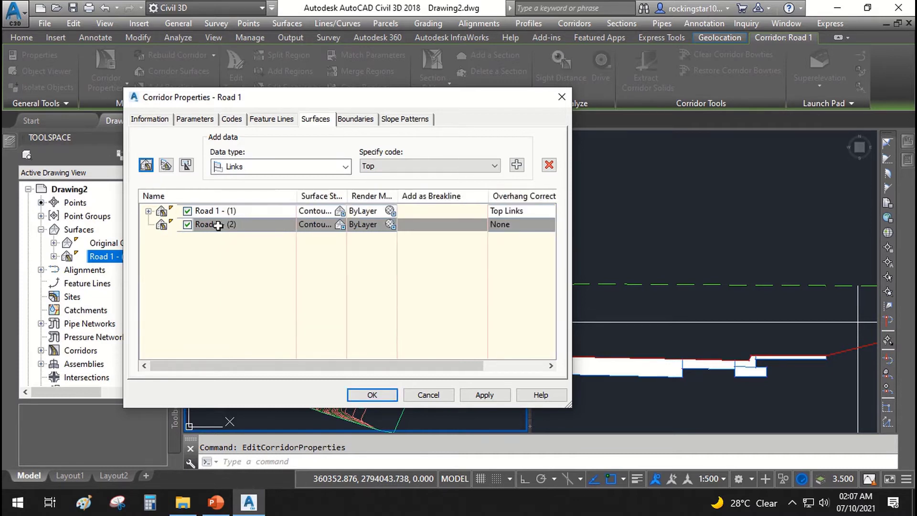
left_click(229, 224)
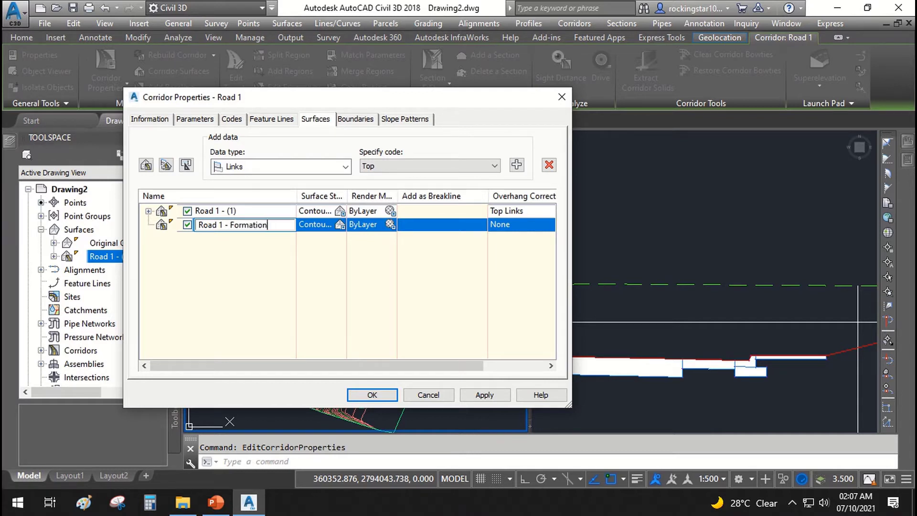
key("Return")
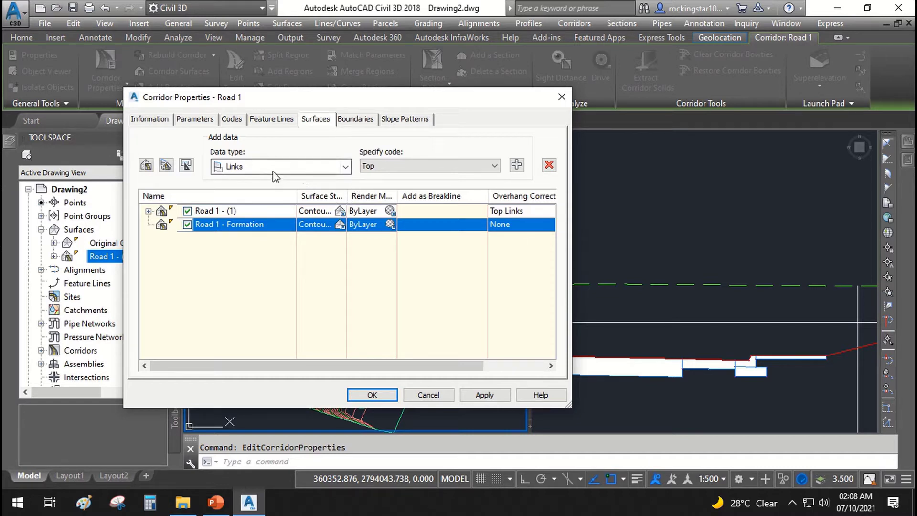
Add Pave, Datum and Curb links to the Road 1 - Formation surface.
left_click(382, 166)
left_click(377, 187)
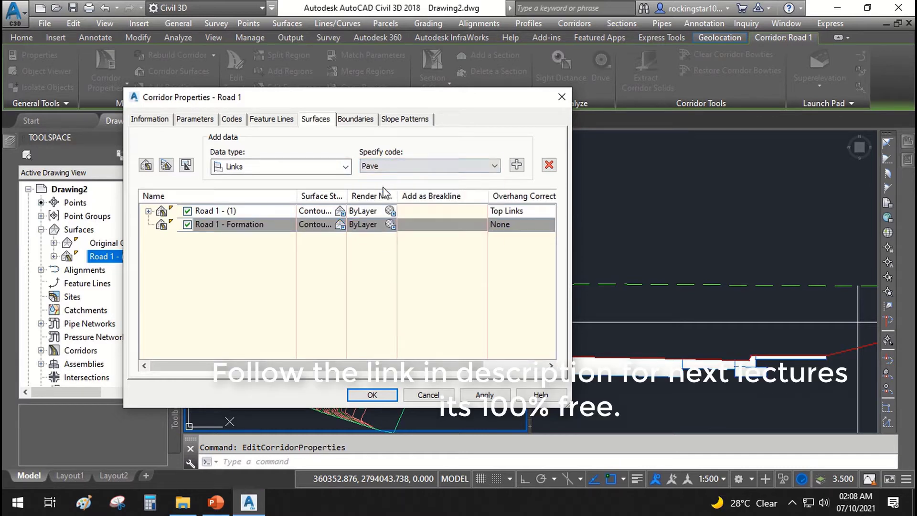
left_click(516, 165)
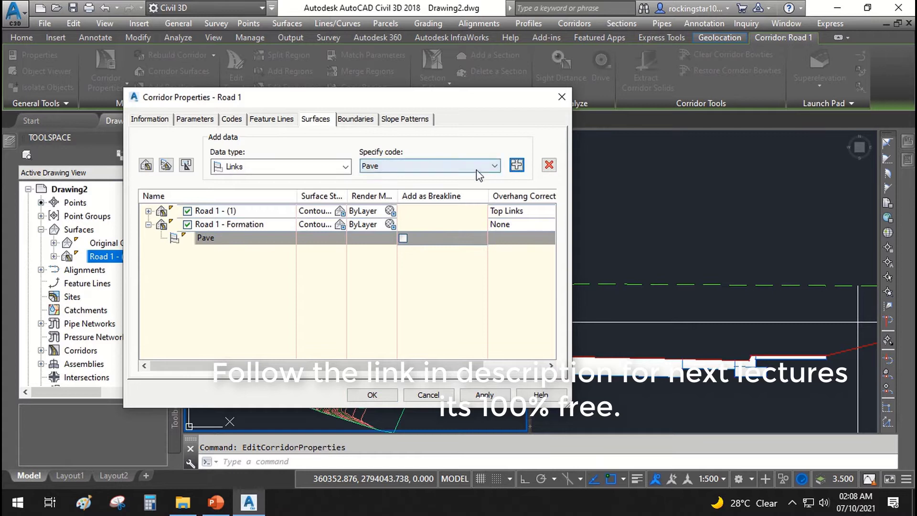
left_click(492, 166)
left_click(465, 197)
left_click(516, 165)
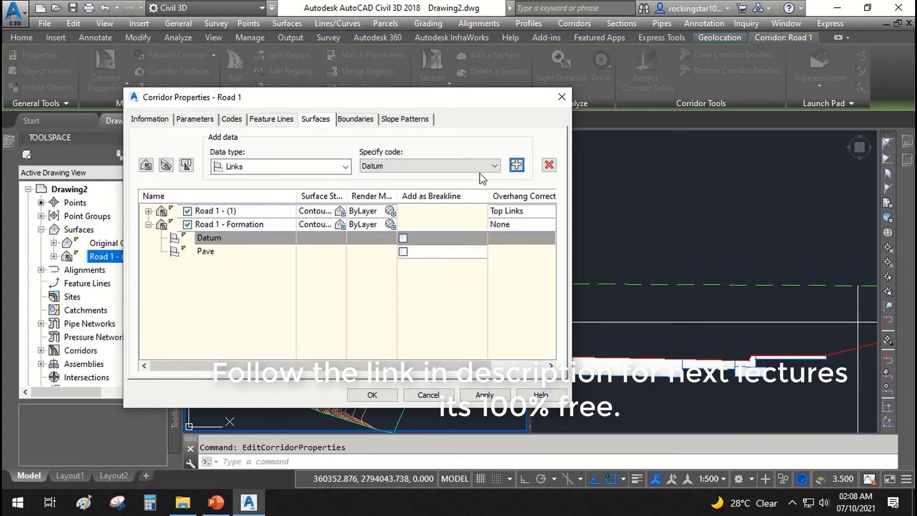
left_click(452, 171)
left_click(446, 213)
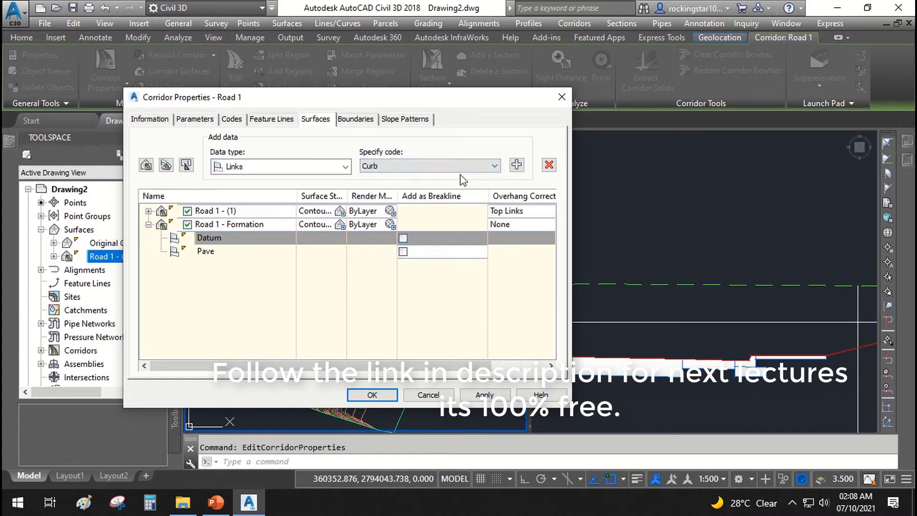
left_click(509, 164)
Add SubBase, Sidewalk and Daylight_Fill links to the formation surface.
left_click(494, 165)
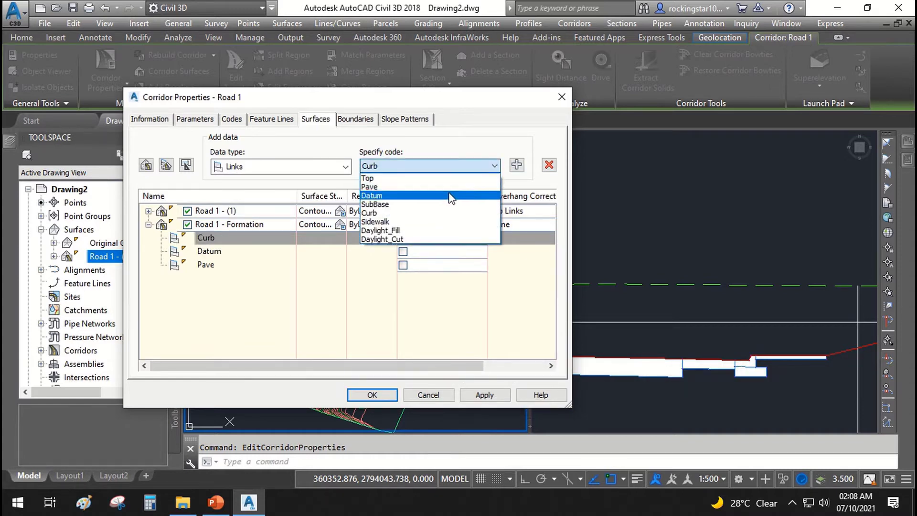
left_click(451, 205)
left_click(515, 165)
left_click(494, 166)
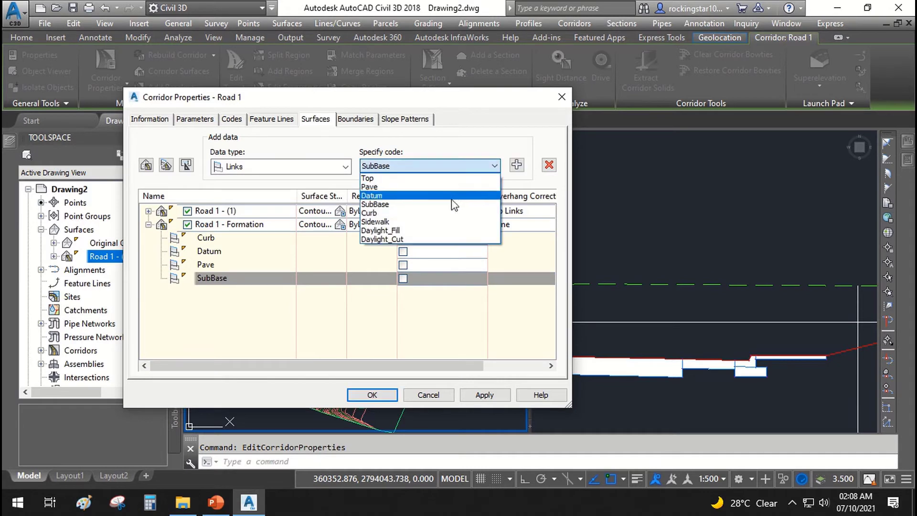
left_click(449, 225)
left_click(516, 165)
left_click(478, 165)
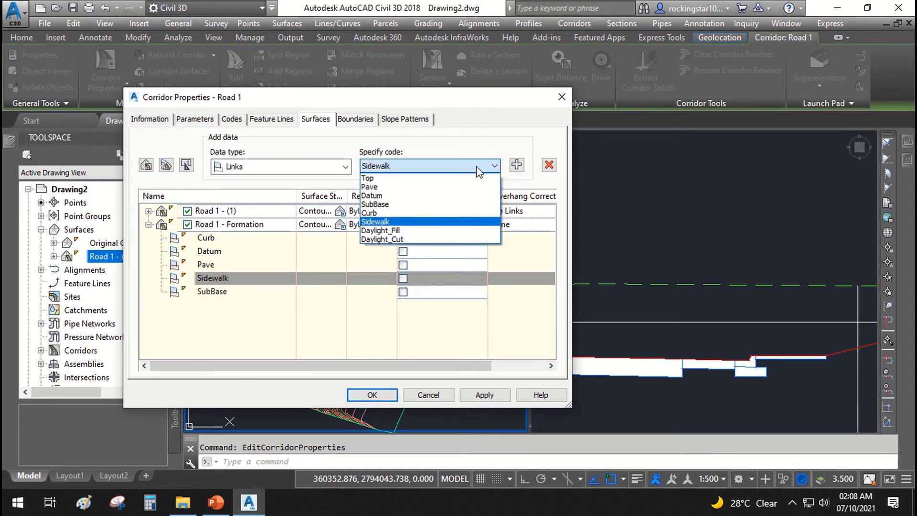
left_click(458, 230)
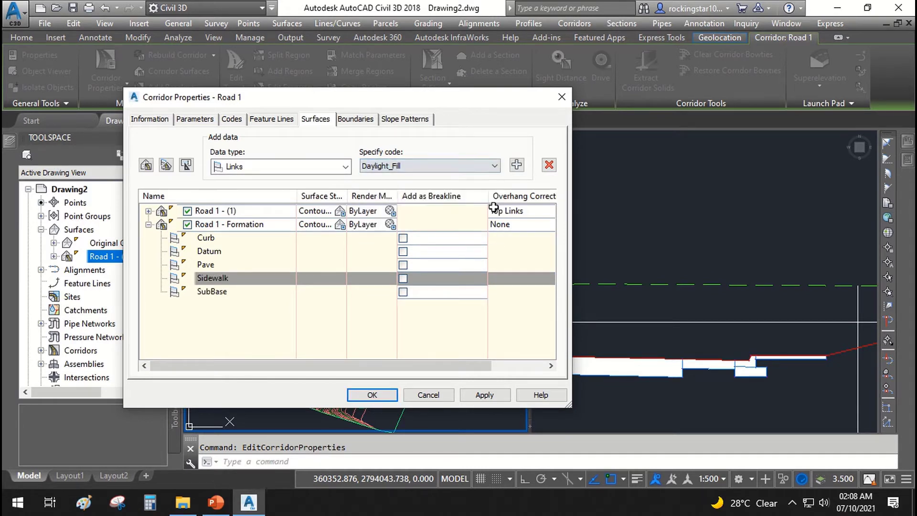
left_click(516, 165)
left_click(477, 166)
left_click(429, 234)
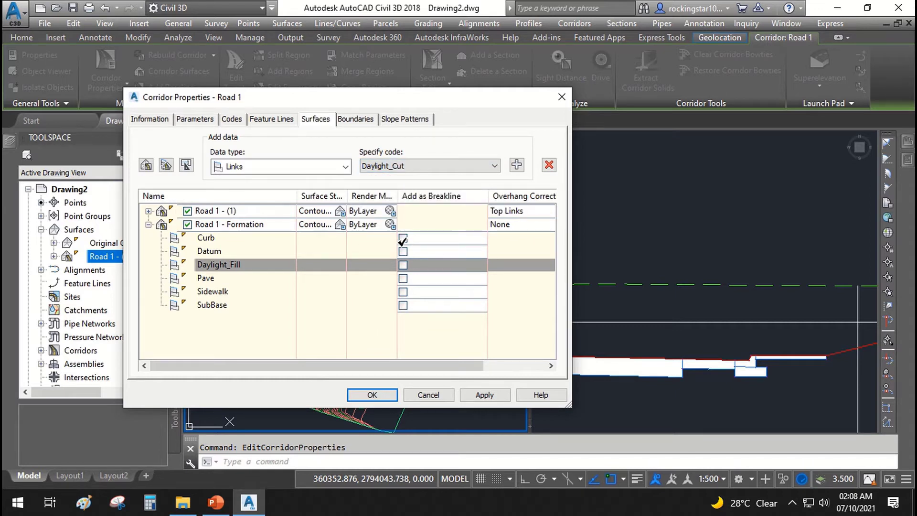
Use Curb, Datum, Pave, Sidewalk and SubBase links as breaklines.
left_click(403, 239, "ctrl")
left_click(404, 250, "ctrl")
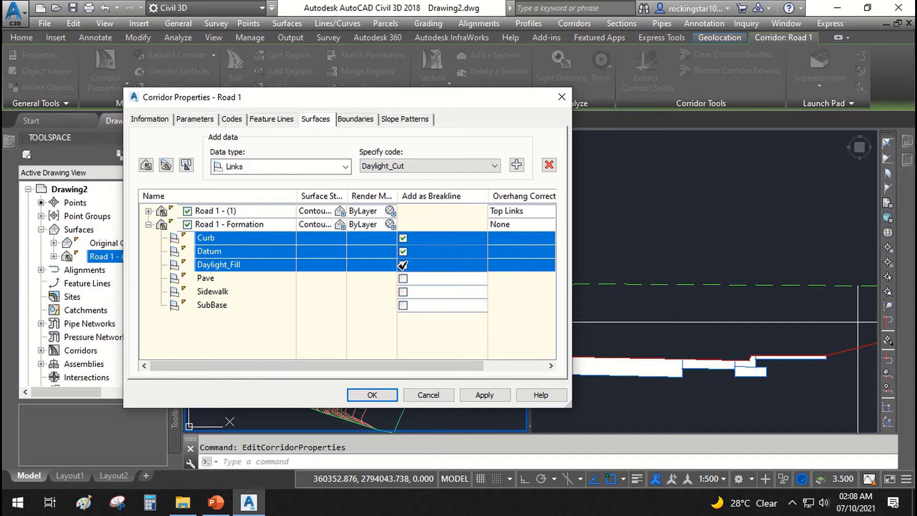
left_click(403, 279, "ctrl")
left_click(403, 293, "ctrl")
left_click(403, 303, "ctrl")
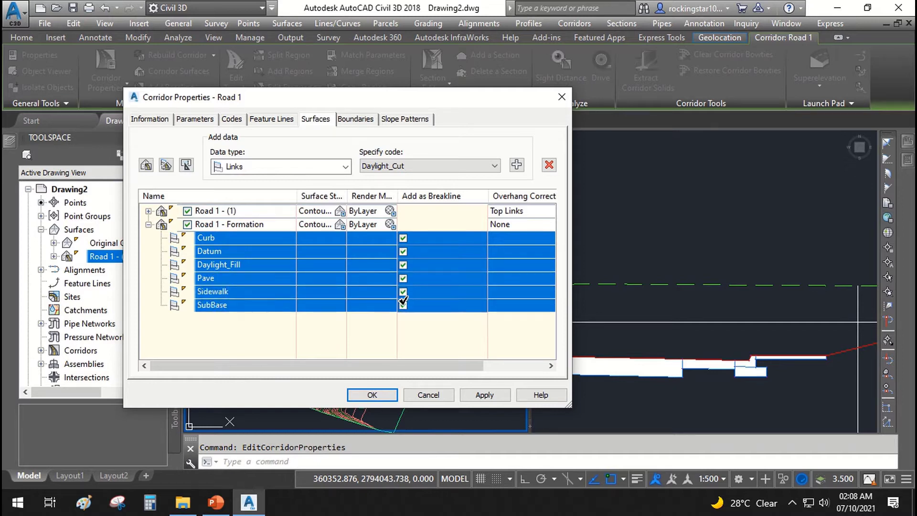
left_click_drag(367, 366, 324, 366)
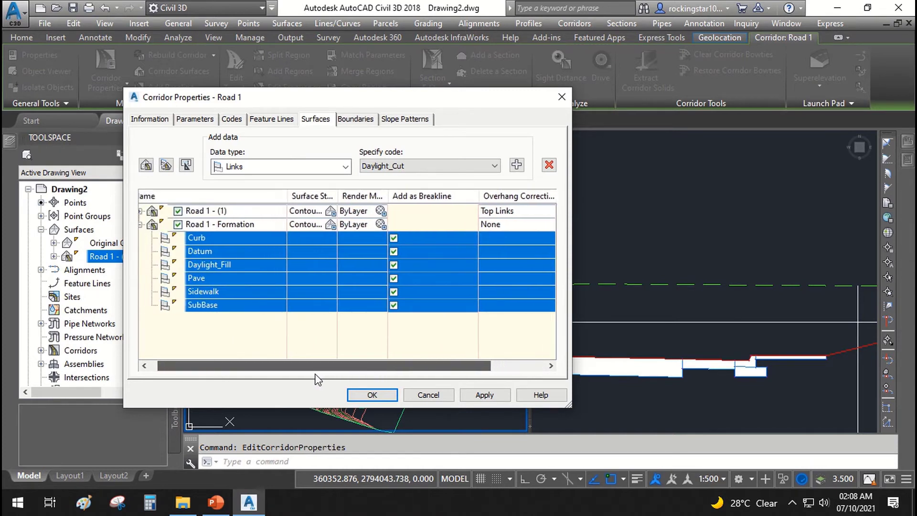
Set the formation surface's overhang correction to Bottom Links and apply.
left_click(142, 224)
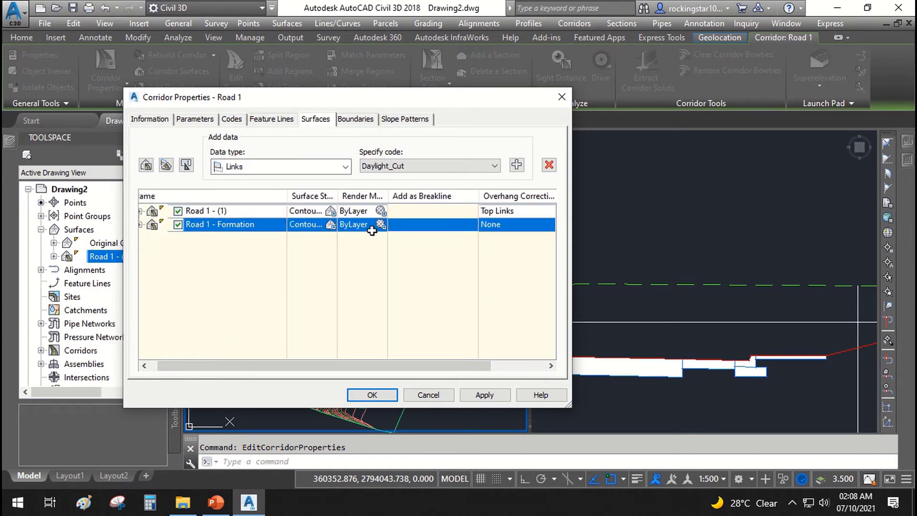
left_click(507, 237)
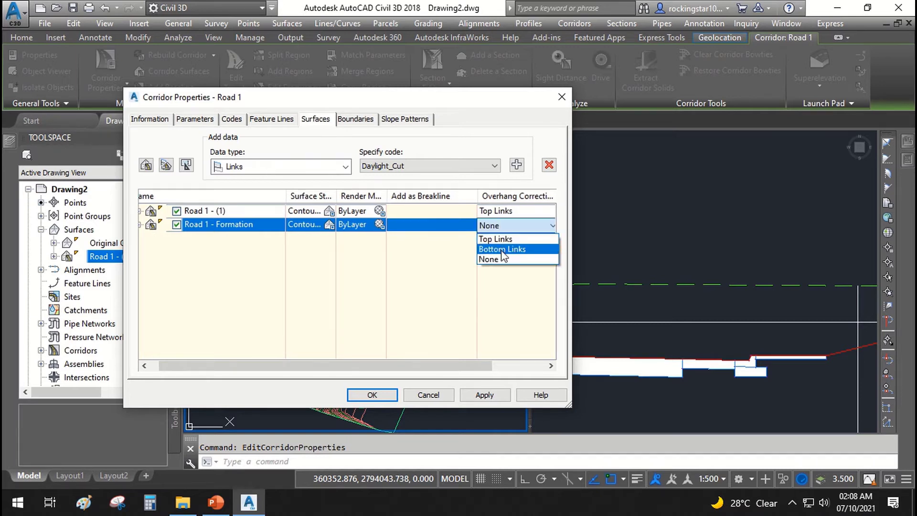
left_click(502, 249)
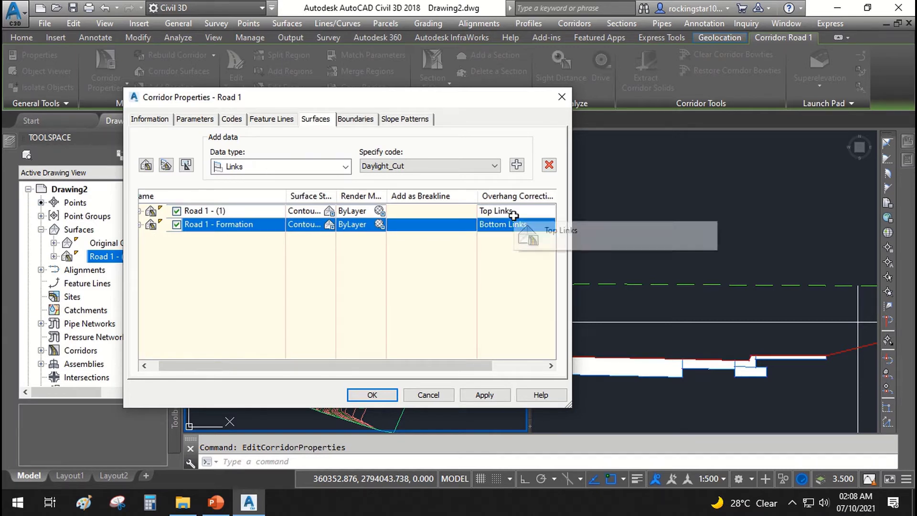
left_click(485, 395)
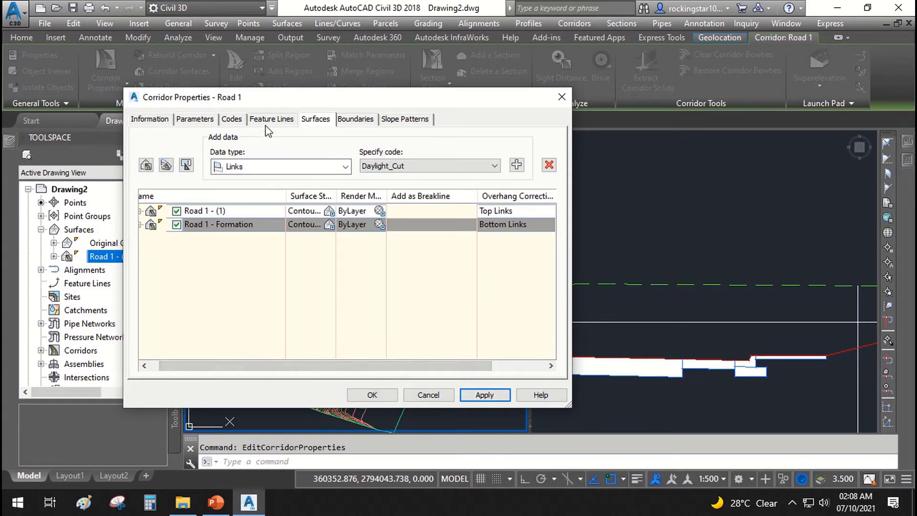
Add Corridor extents as the outer boundary of Road 1 - Formation, apply, and close Corridor Properties.
left_click(351, 120)
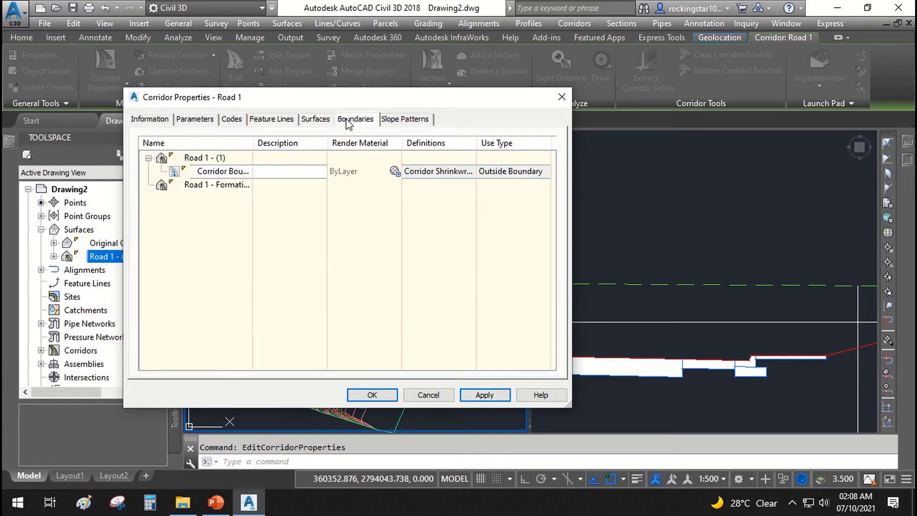
left_click(197, 189)
right_click(197, 188)
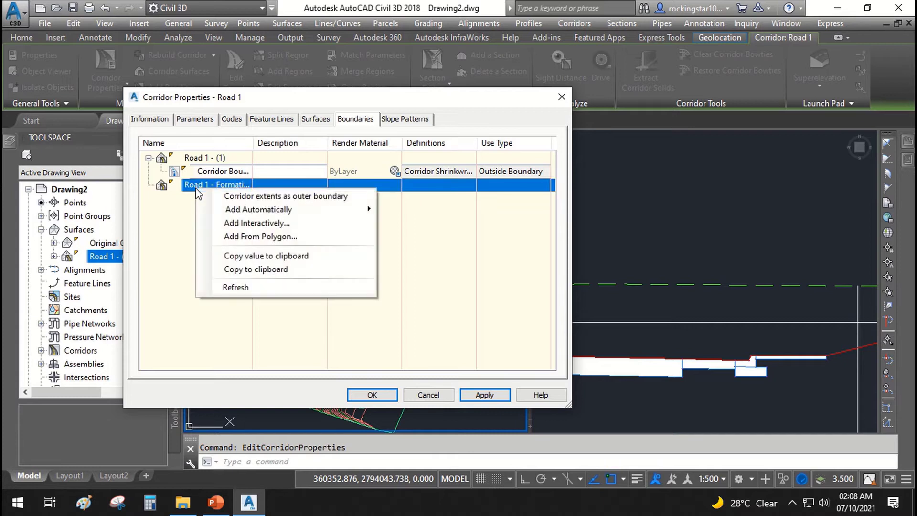
left_click(259, 197)
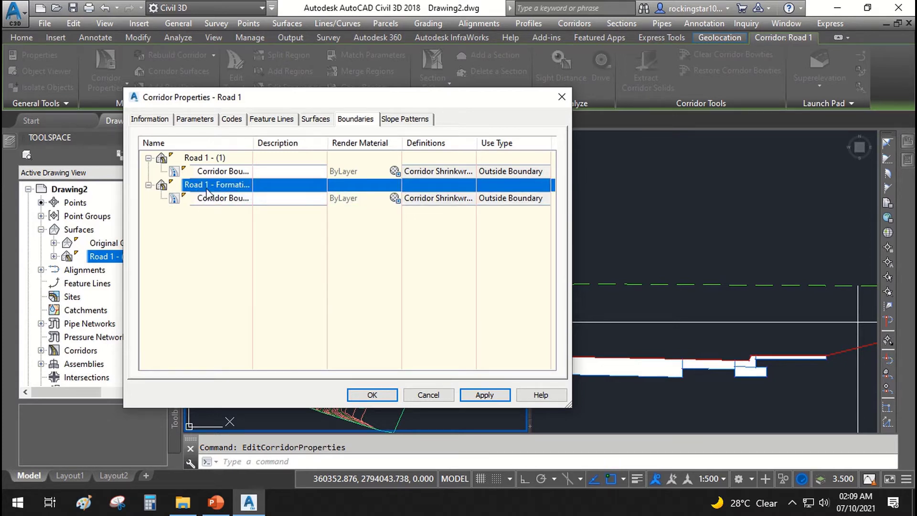
left_click(473, 396)
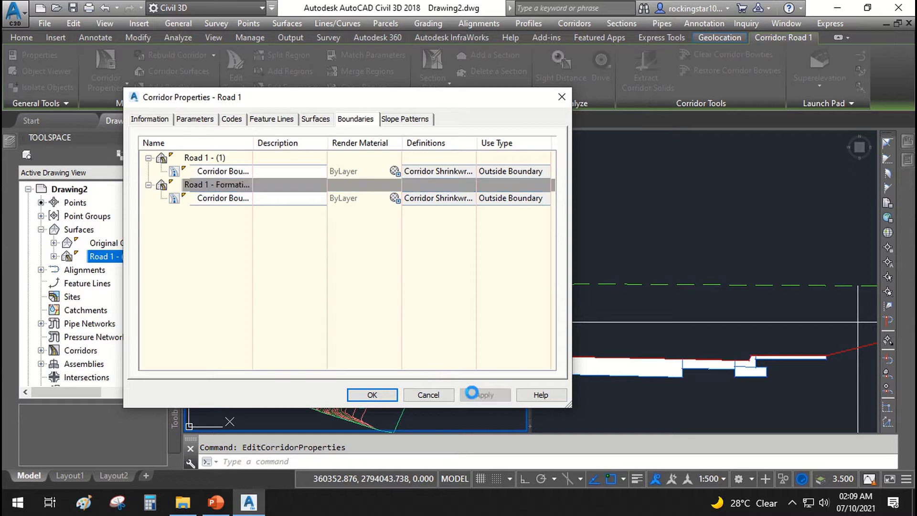
left_click(391, 396)
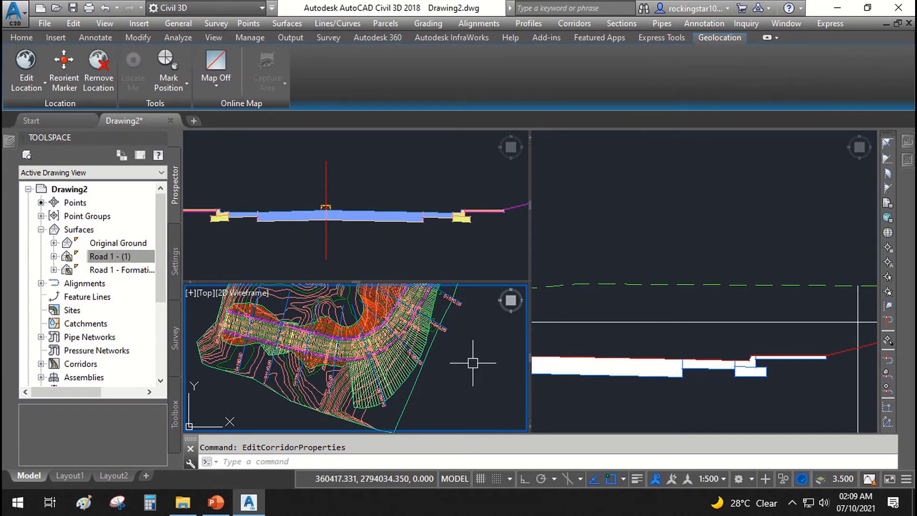
scroll(413, 368, "up", 5)
scroll(414, 368, "up", 2)
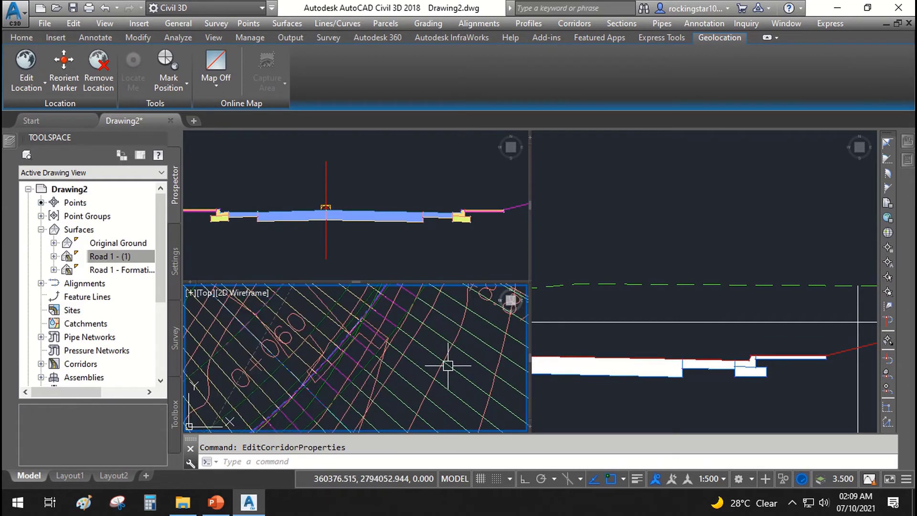
scroll(368, 339, "up", 2)
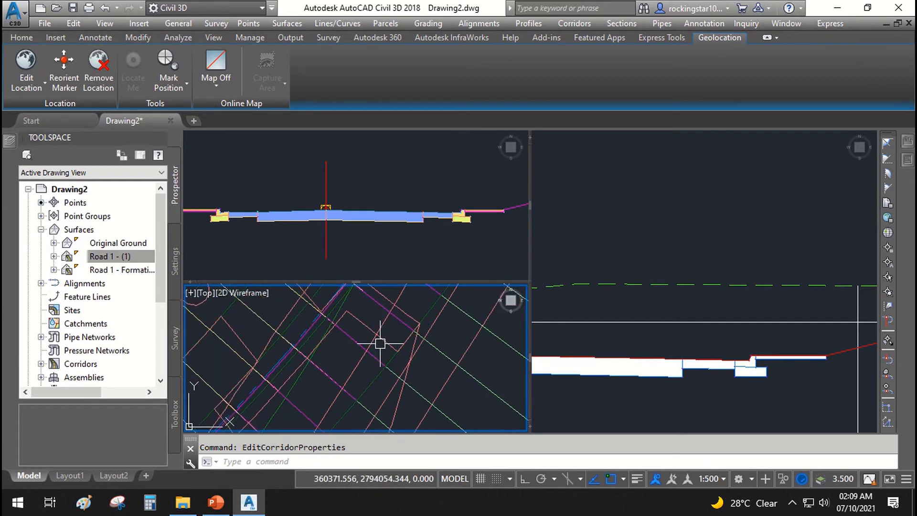
left_click(381, 339)
scroll(375, 339, "down", 4)
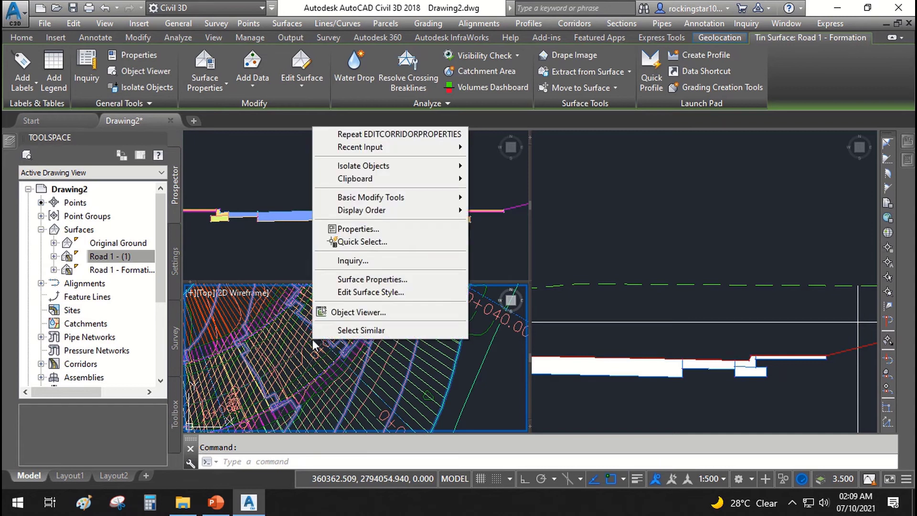
left_click(359, 319)
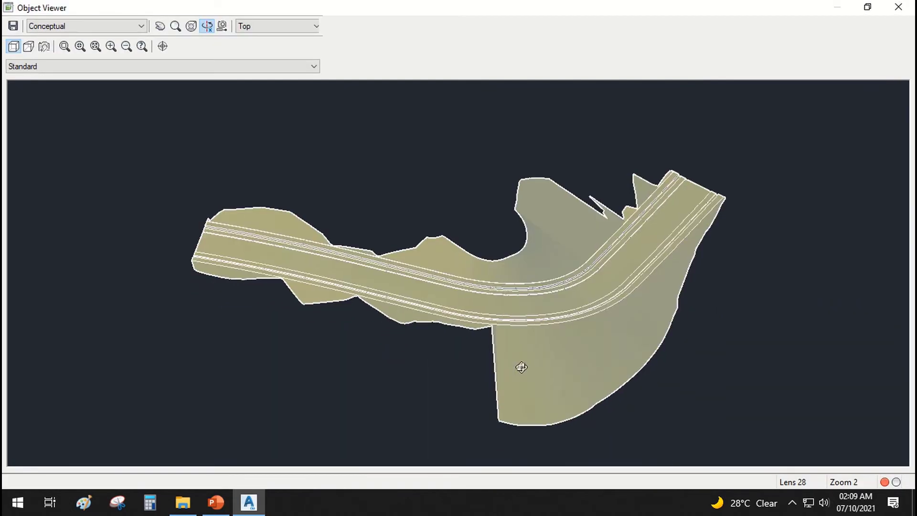
mouse_move(520, 364)
left_mouse_down()
mouse_move(497, 290)
mouse_move(538, 303)
mouse_move(356, 305)
mouse_move(358, 371)
mouse_move(571, 127)
left_mouse_up()
scroll(355, 373, "up", 5)
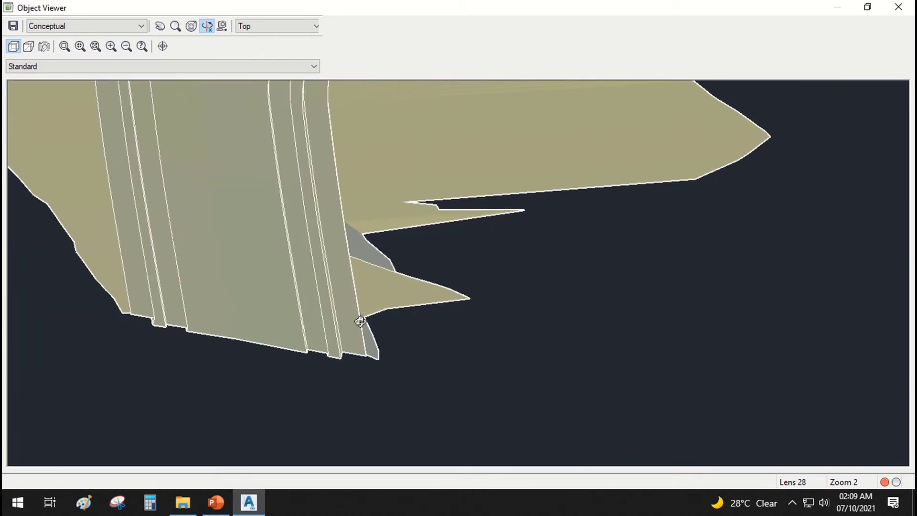
mouse_move(360, 321)
left_mouse_down()
mouse_move(499, 343)
mouse_move(483, 305)
mouse_move(485, 294)
mouse_move(503, 301)
mouse_move(483, 313)
mouse_move(341, 243)
left_mouse_up()
left_click_drag(277, 169, 642, 322)
View the Original Ground surface in Object Viewer, orbit it, and close the viewer.
key("Escape")
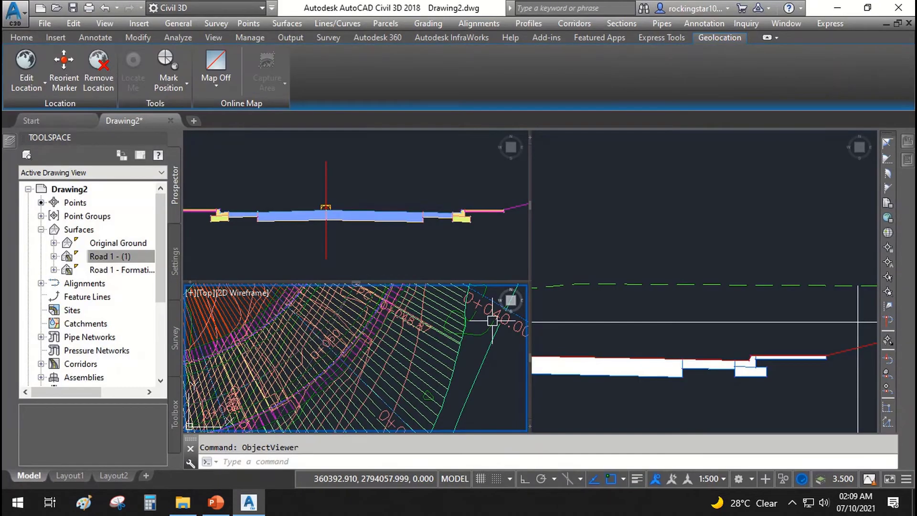
scroll(444, 330, "up", 2)
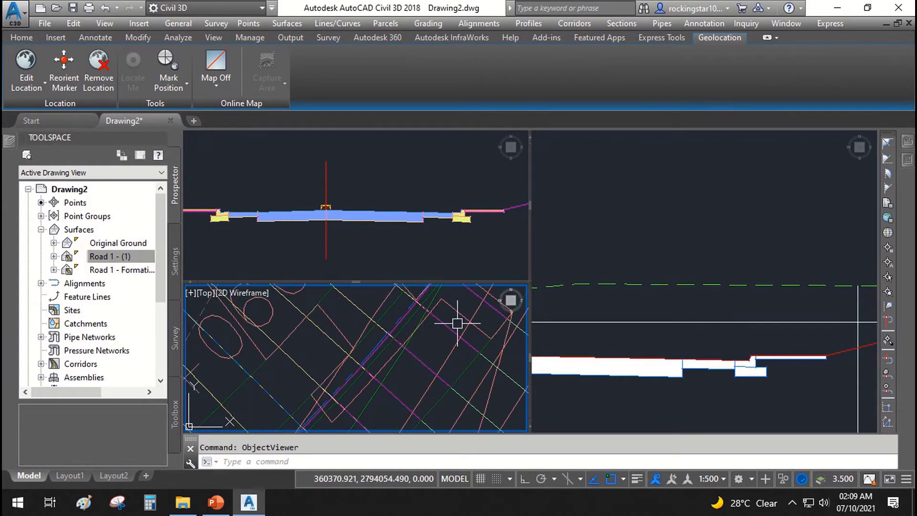
left_click(454, 305)
left_click(327, 331)
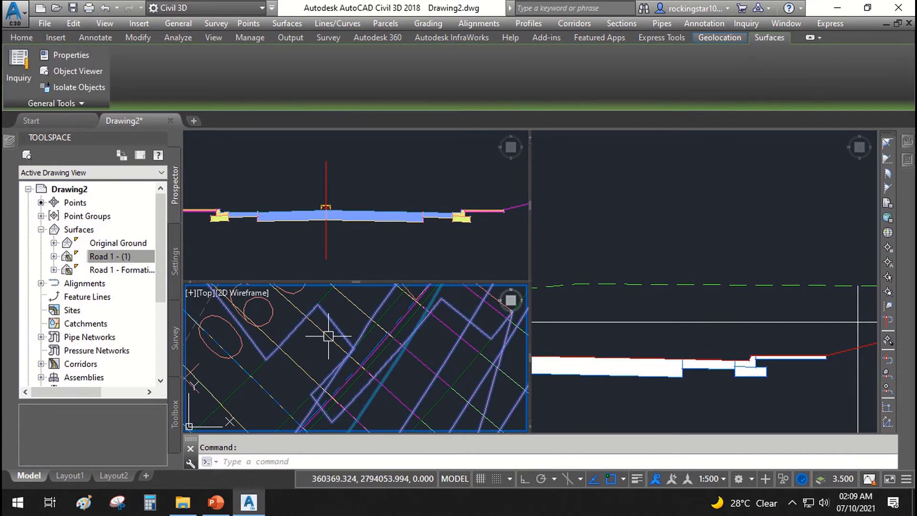
right_click(325, 335)
left_click(370, 307)
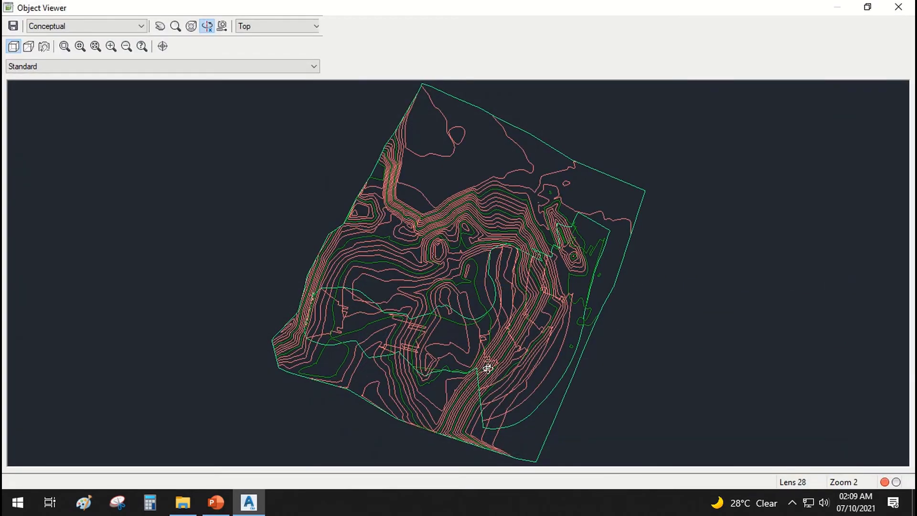
left_click_drag(487, 368, 446, 262)
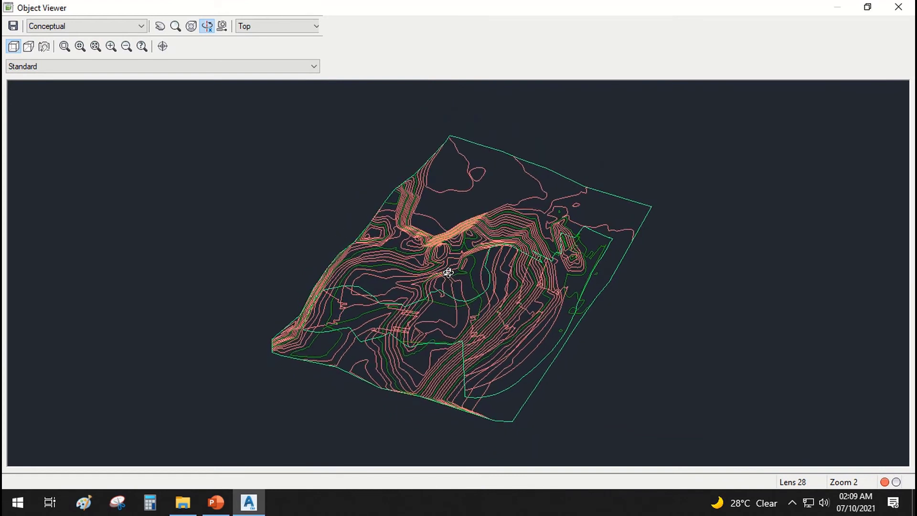
key("Escape")
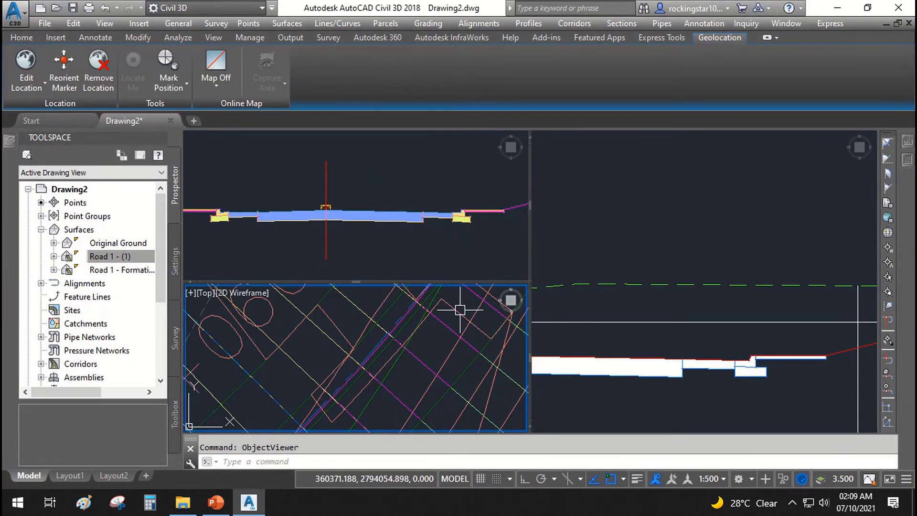
Select the Road 1 - Formation surface and open it in Object Viewer.
left_click(315, 374)
scroll(401, 348, "down", 3)
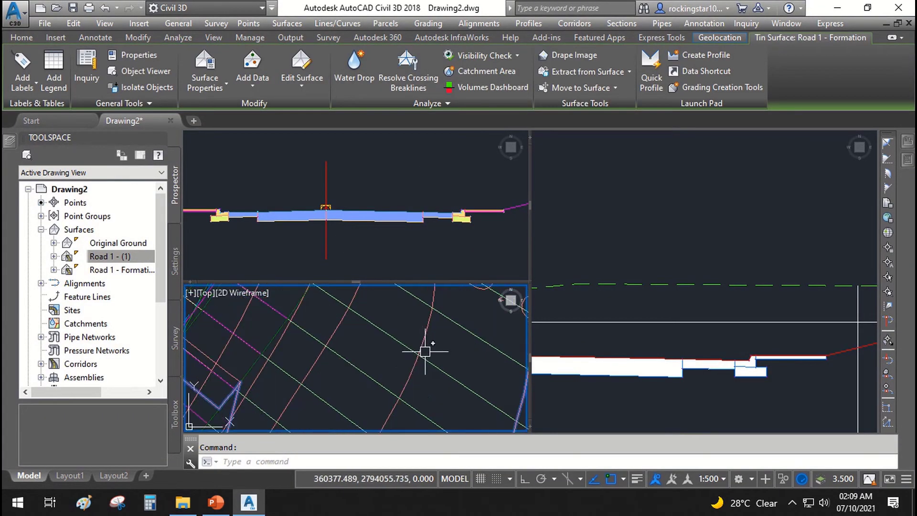
scroll(347, 327, "up", 6)
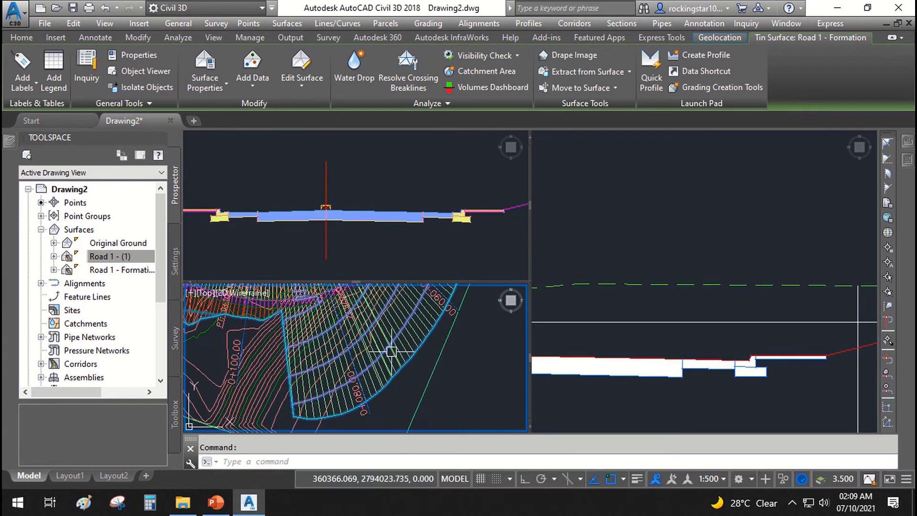
left_click(373, 338)
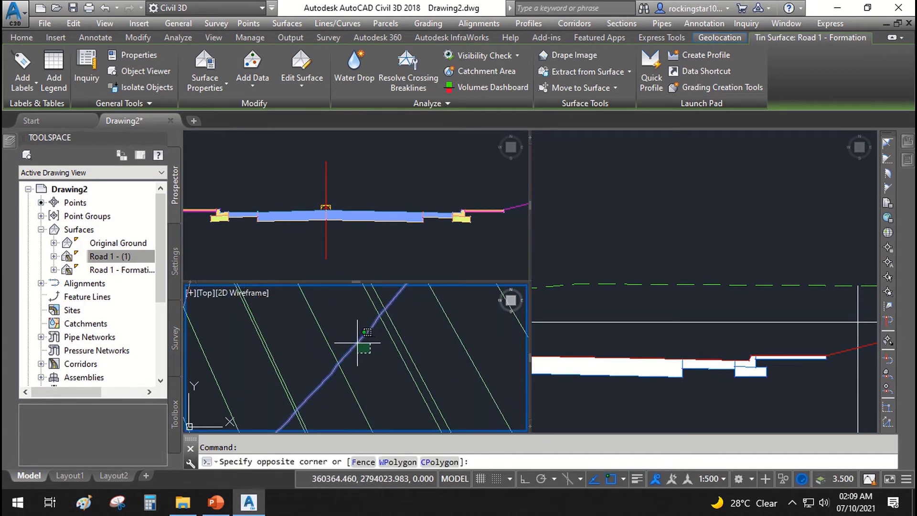
right_click(354, 319)
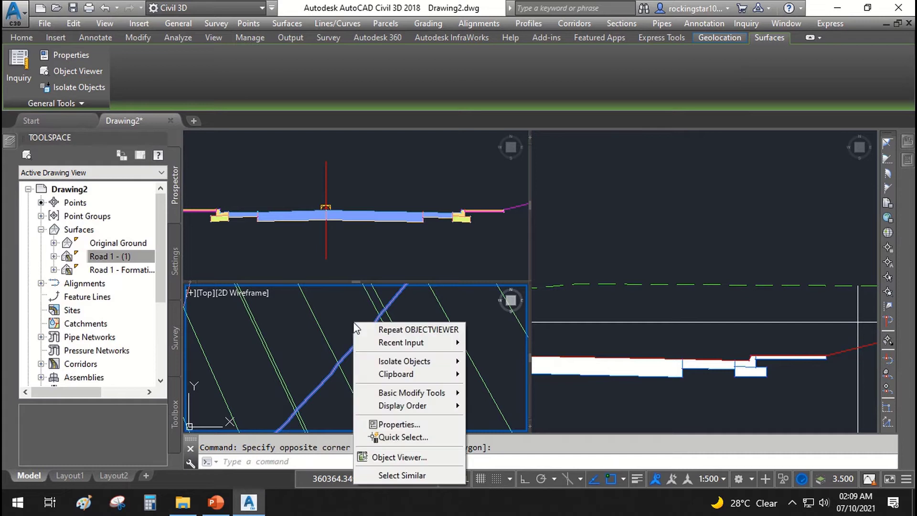
left_click(406, 456)
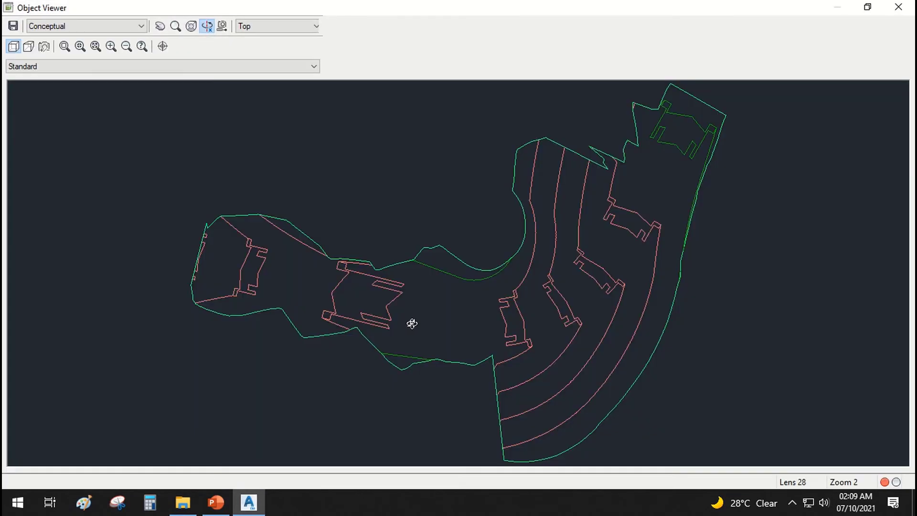
Orbit and zoom the formation surface to check its stepped edges, then close Object Viewer.
mouse_move(412, 324)
left_mouse_down()
mouse_move(467, 281)
mouse_move(528, 317)
mouse_move(671, 209)
mouse_move(478, 286)
mouse_move(382, 317)
mouse_move(374, 307)
mouse_move(411, 329)
left_mouse_up()
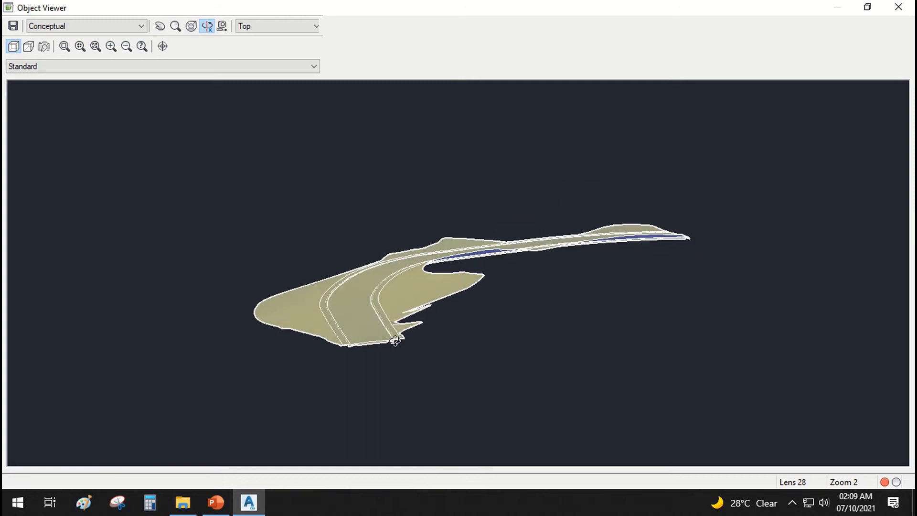
scroll(395, 340, "up", 5)
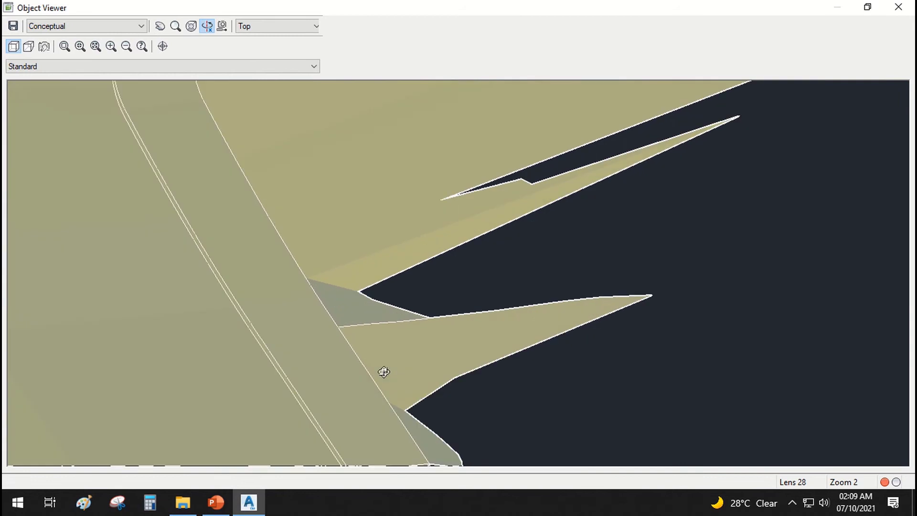
left_click_drag(384, 371, 707, 220)
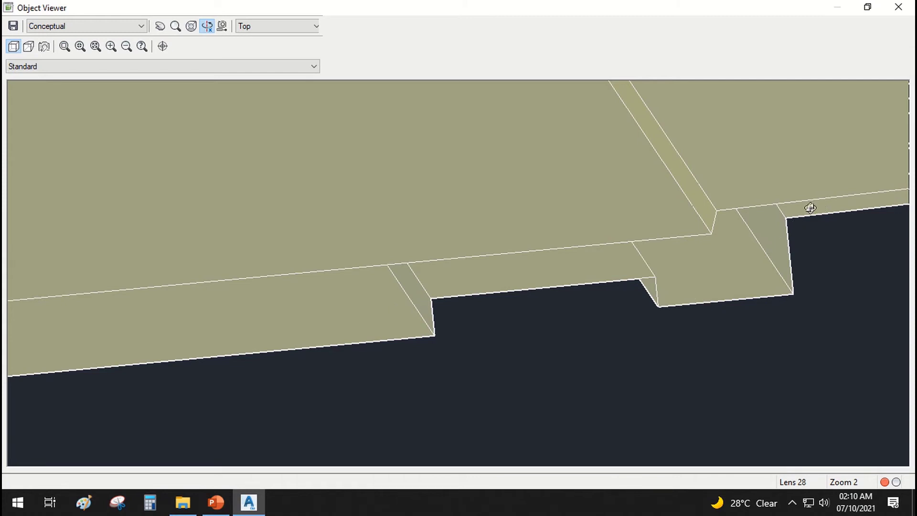
left_click_drag(733, 312, 744, 237)
left_click_drag(320, 336, 495, 283)
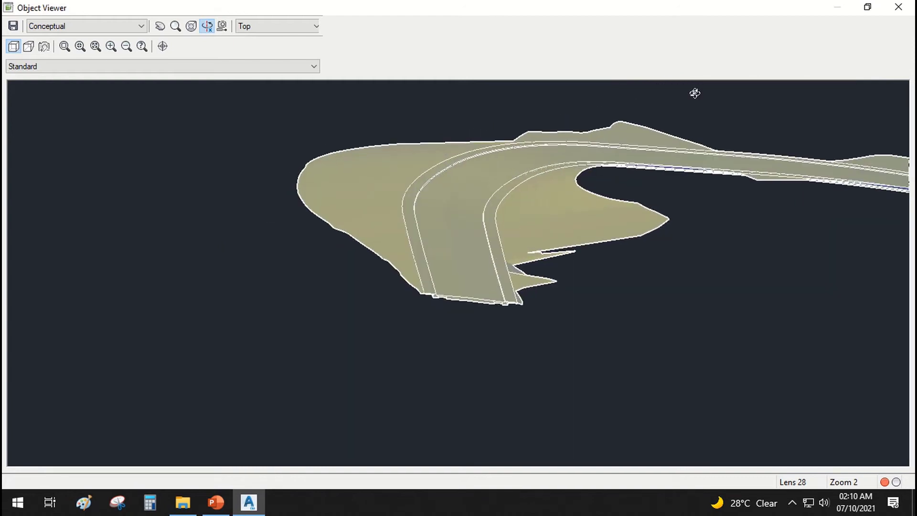
left_click(893, 10)
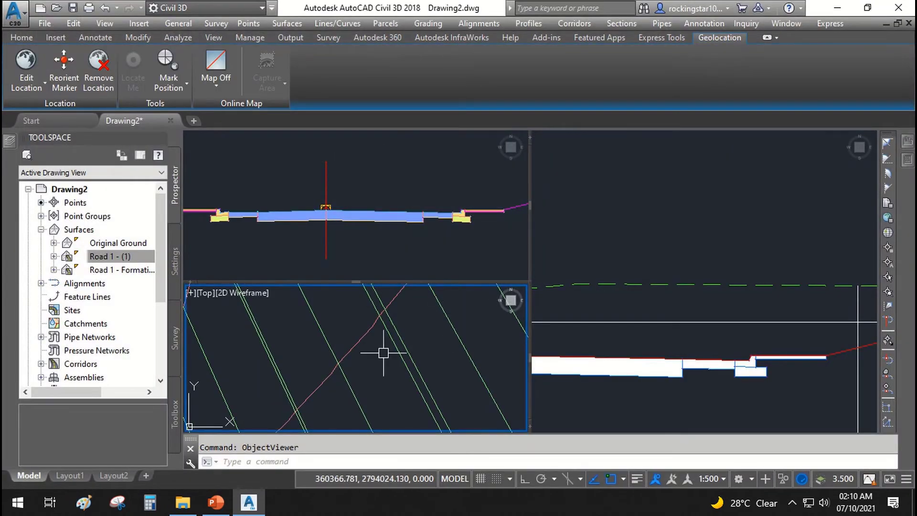
scroll(315, 356, "down", 5)
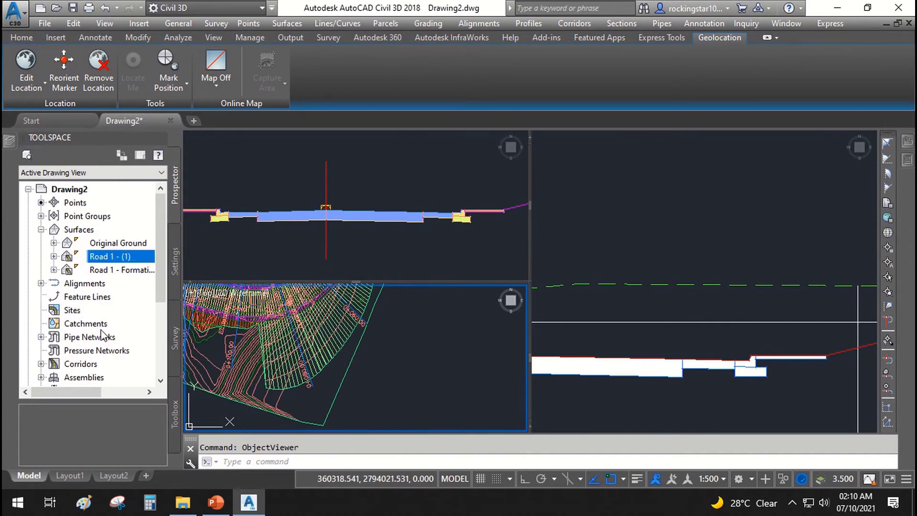
Use Sample More Sources on the road's sample line to add Road 1 - Formation.
left_click(587, 400)
scroll(692, 337, "down", 3)
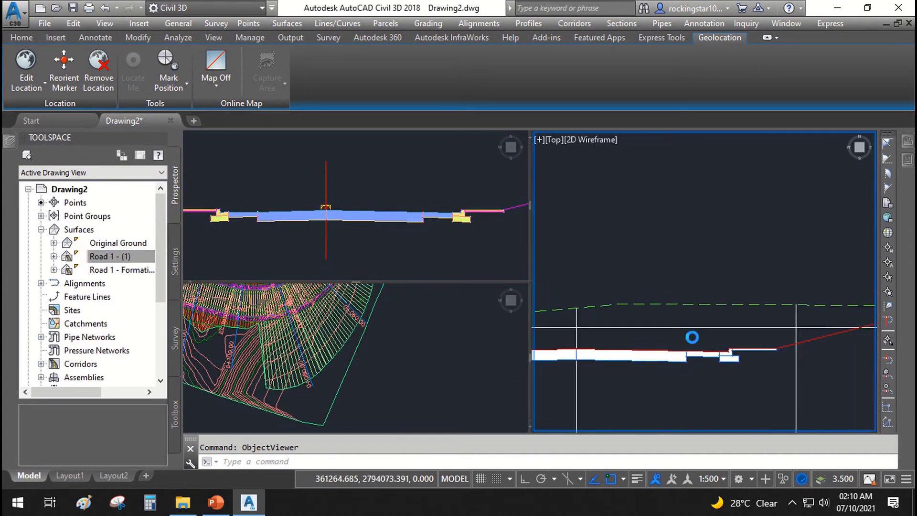
left_click(373, 373)
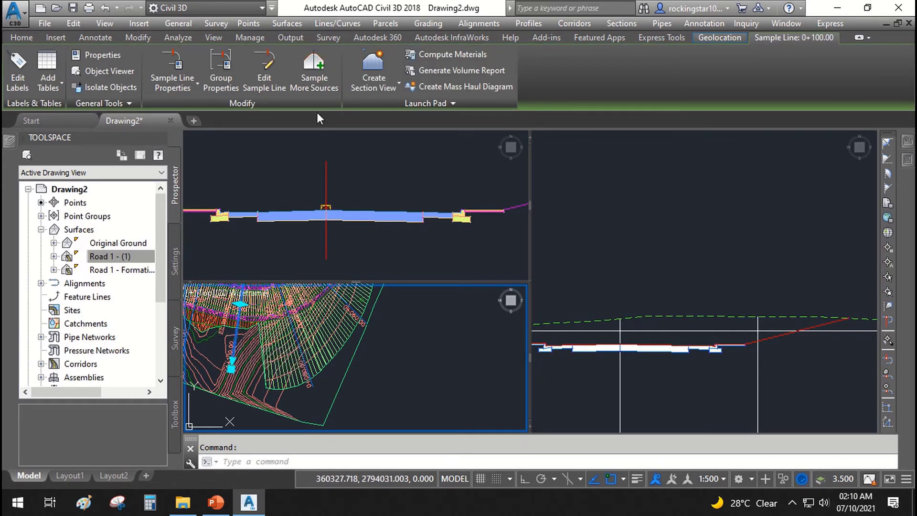
left_click(317, 93)
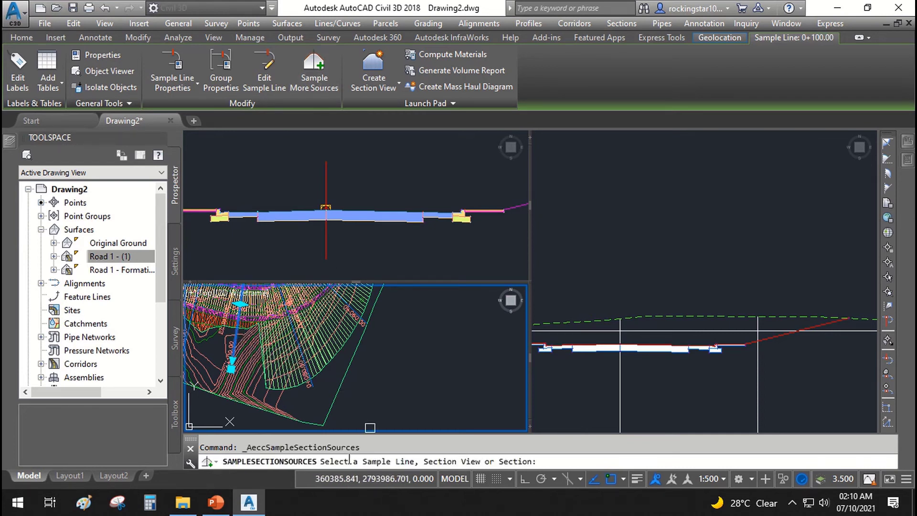
left_click(234, 340)
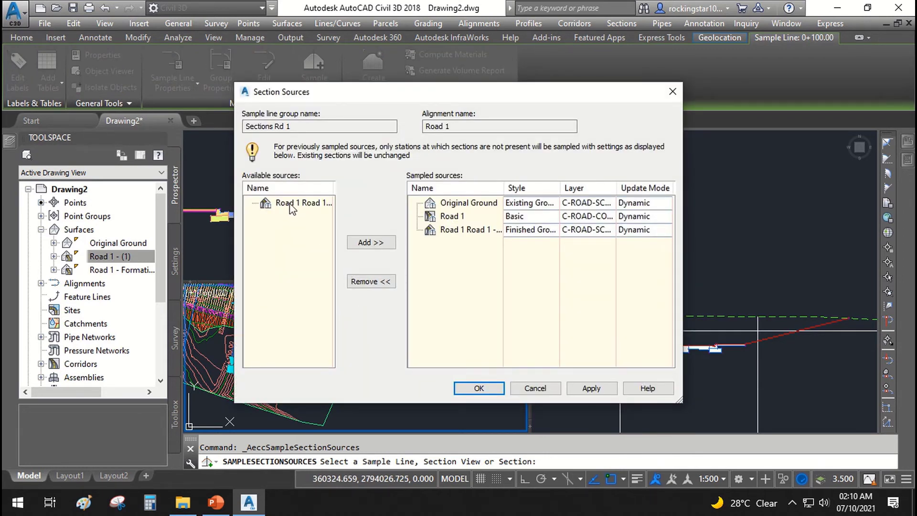
left_click(289, 204)
left_click(366, 242)
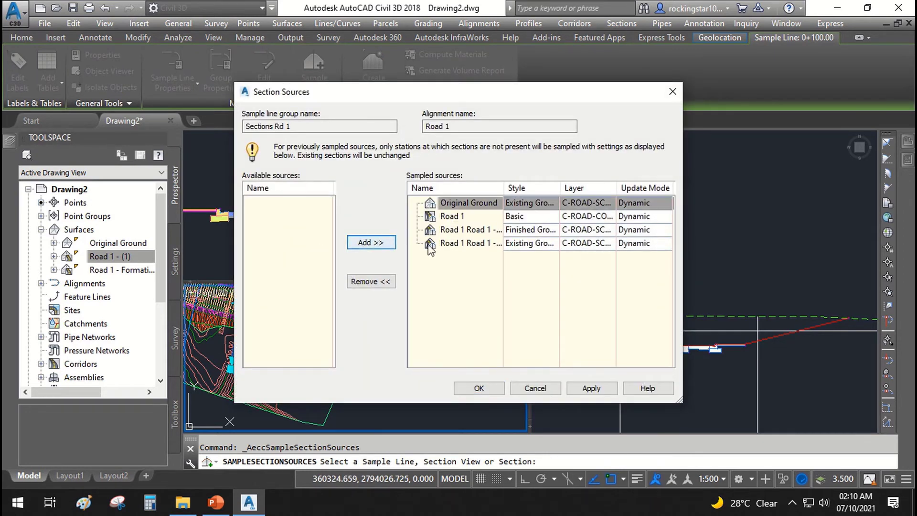
Open the section style list for the Road 1 Road 1 - Formation source.
left_click_drag(505, 192, 549, 193)
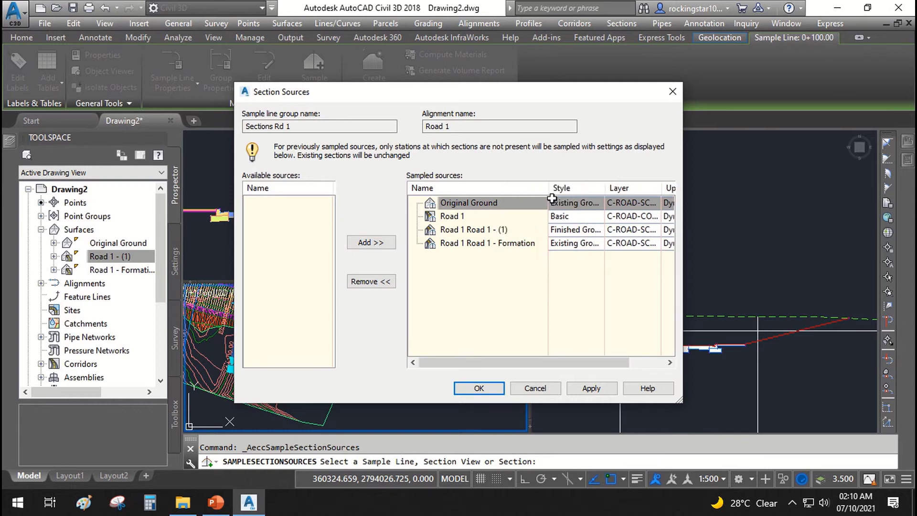
left_click(507, 243)
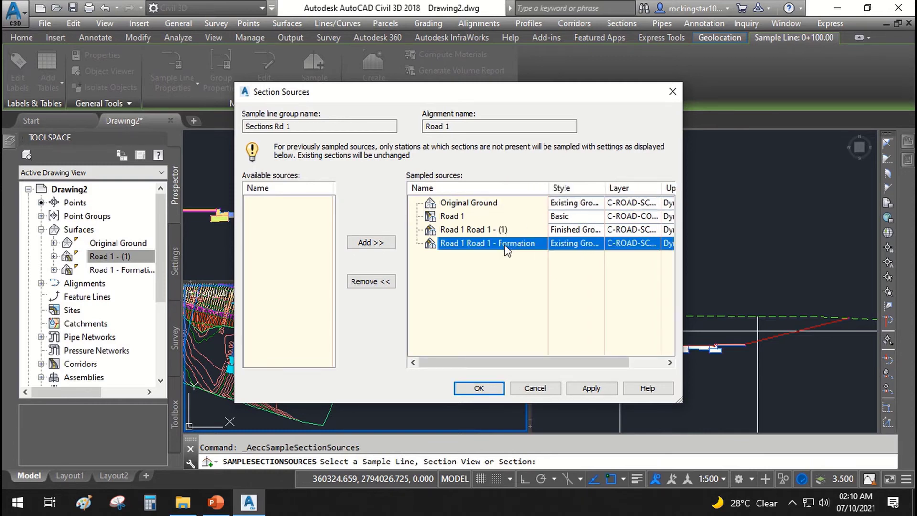
left_click(567, 238)
left_click(206, 42)
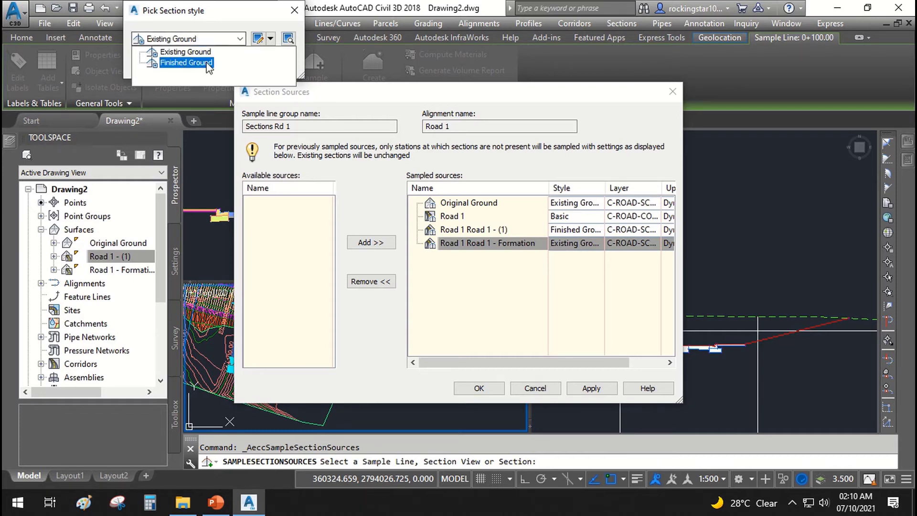
Copy the Finished Ground section style and rename the copy Road Formation.
left_click(201, 63)
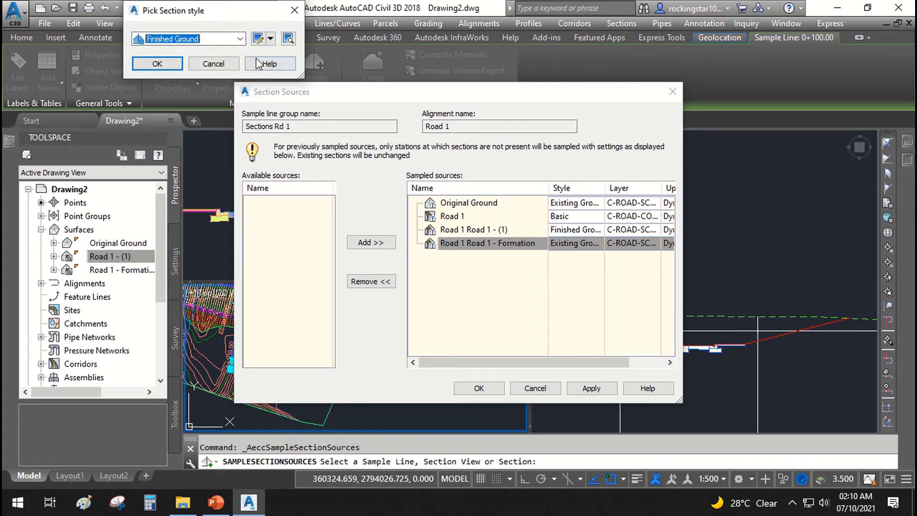
left_click(271, 39)
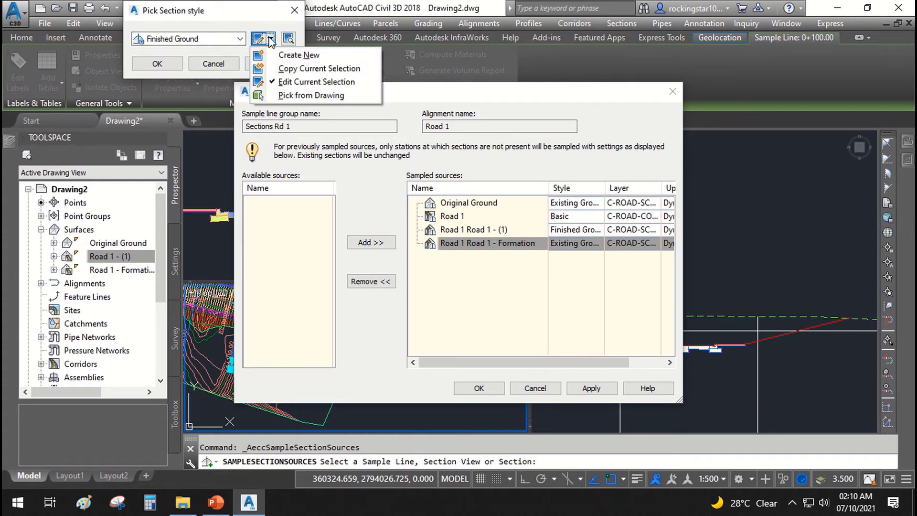
left_click(304, 69)
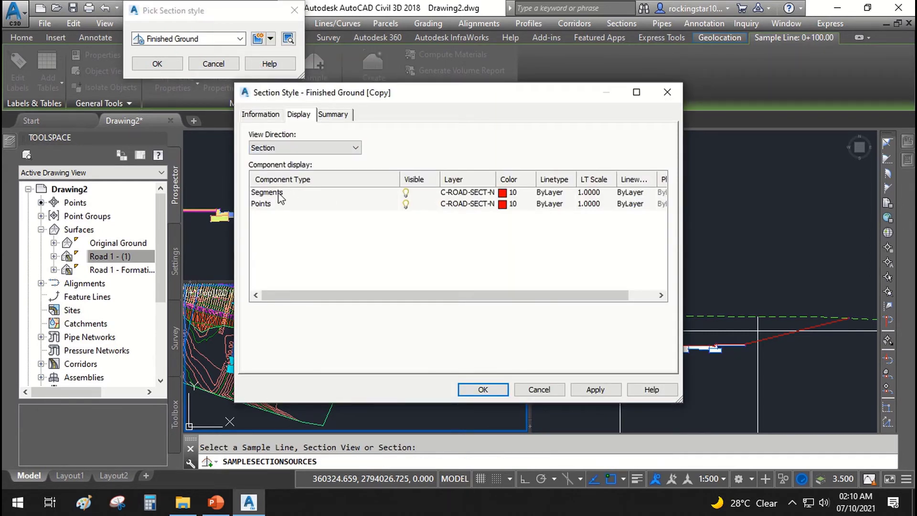
left_click(261, 114)
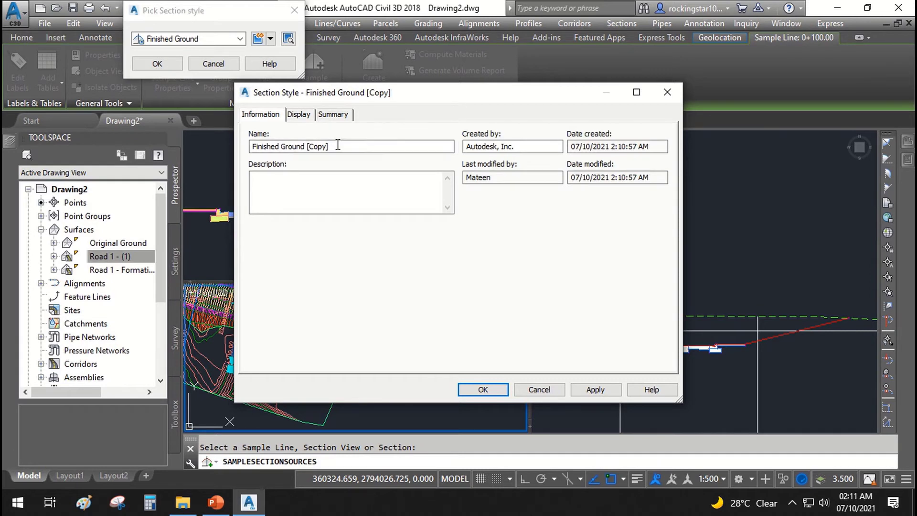
left_click_drag(334, 146, 246, 147)
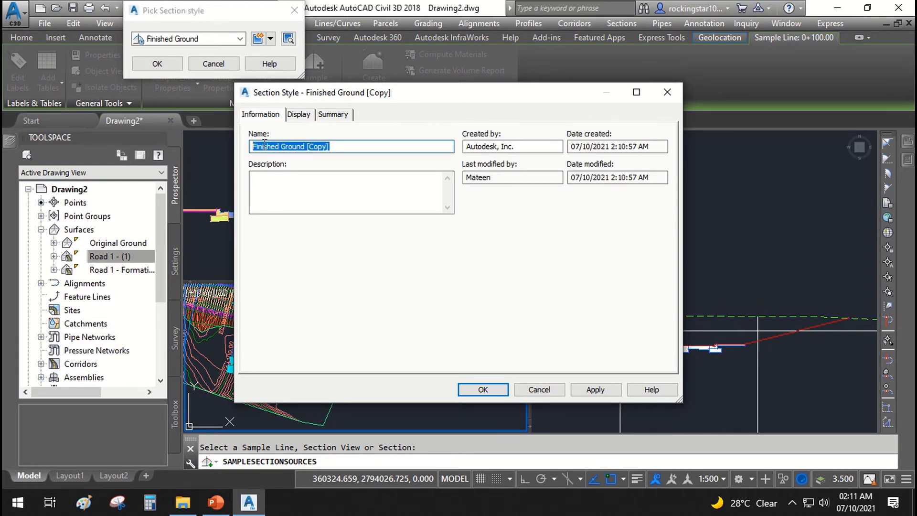
type("Road Formation")
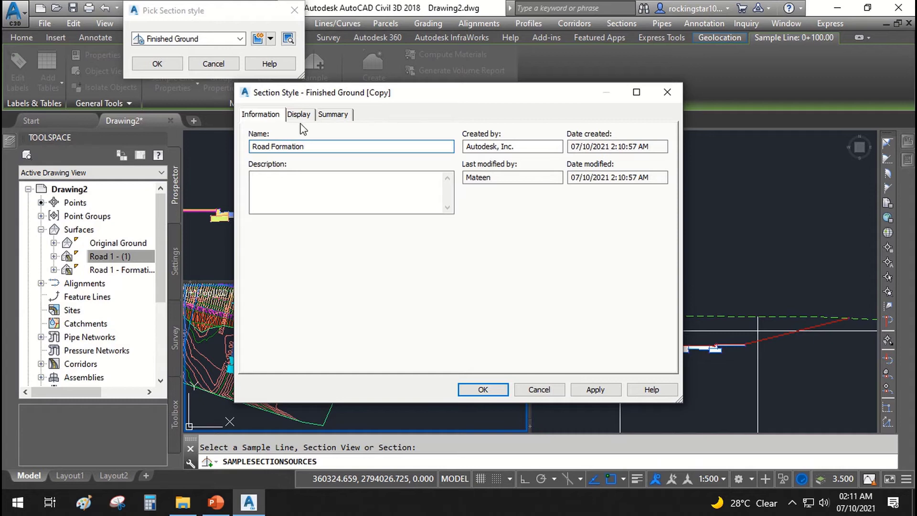
On the style's Display settings in Section view, select the Segments and Points components for recolouring.
left_click(298, 115)
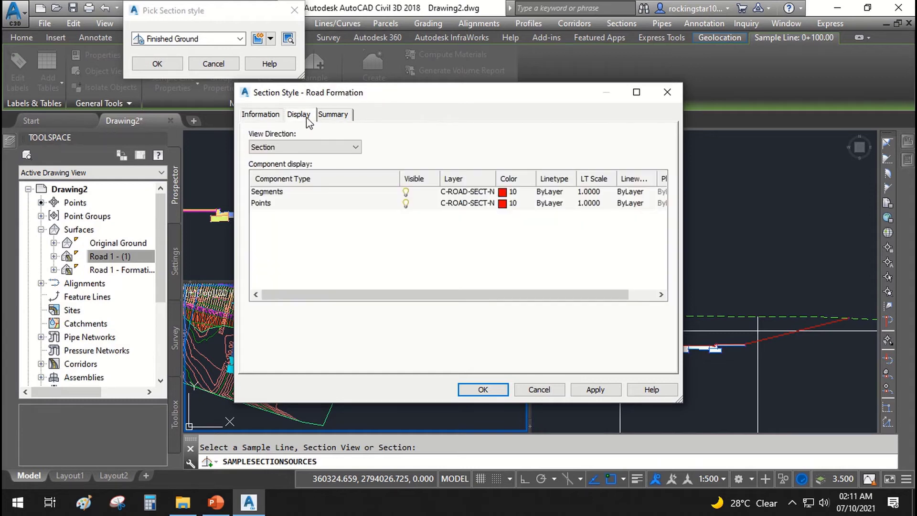
left_click(305, 146)
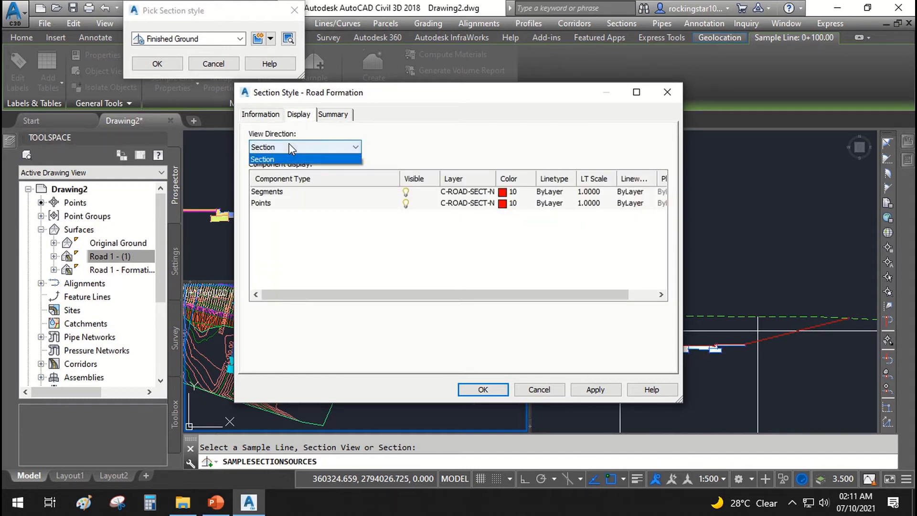
left_click(268, 157)
left_click(281, 192)
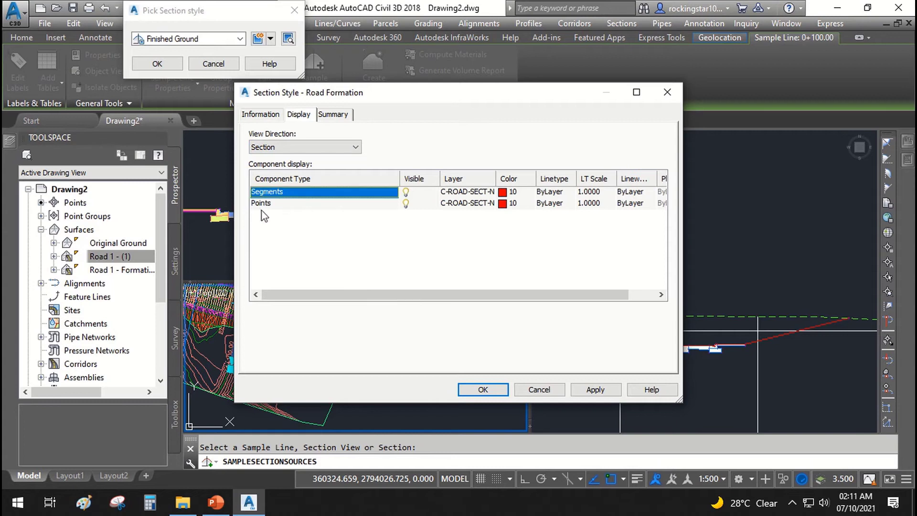
left_click(261, 203, "shift")
left_click(515, 206)
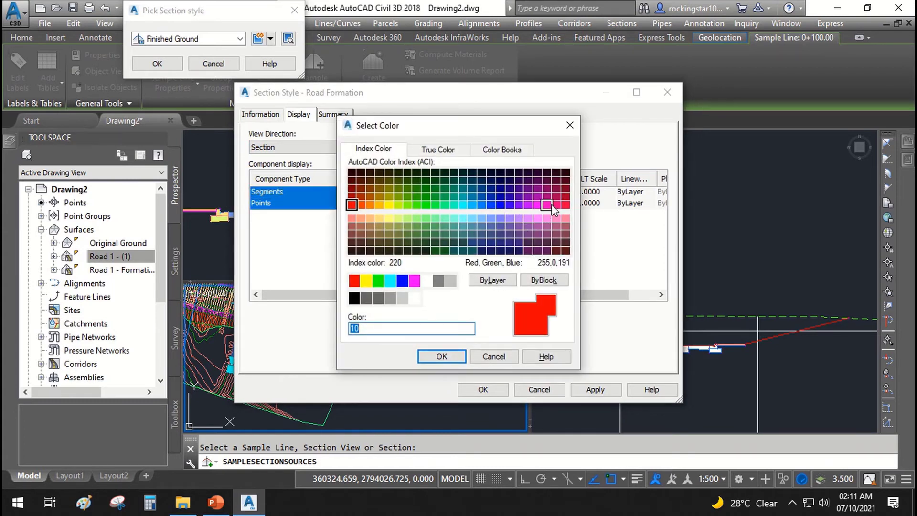
Colour the Segments and Points components magenta (colour 220).
left_click(548, 205)
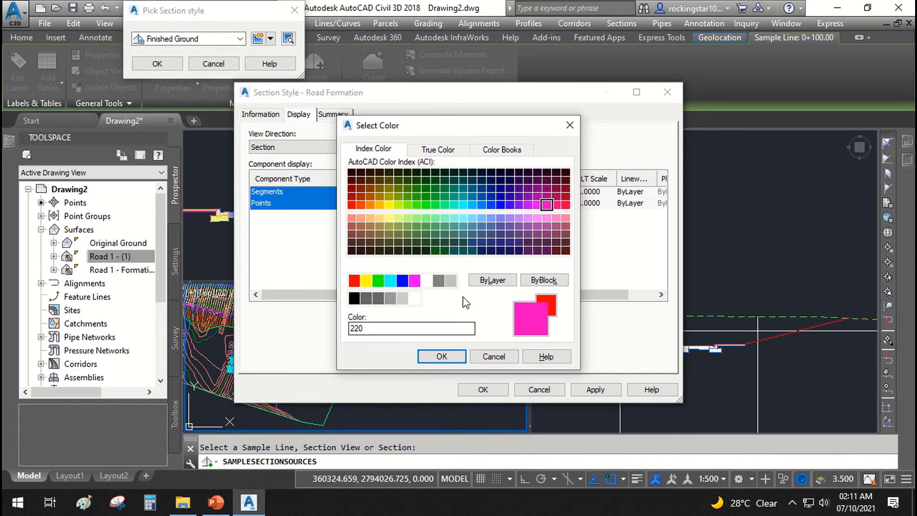
left_click(457, 361)
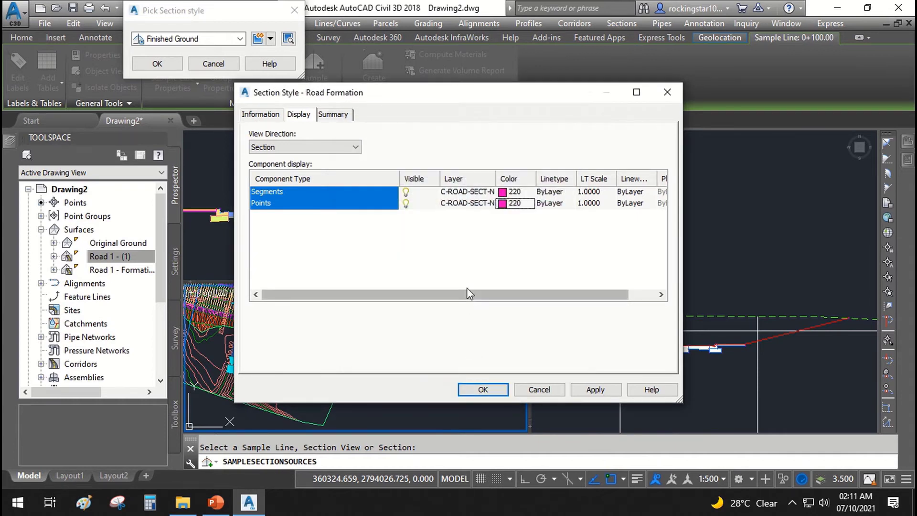
left_click_drag(466, 287, 423, 300)
left_click(299, 200)
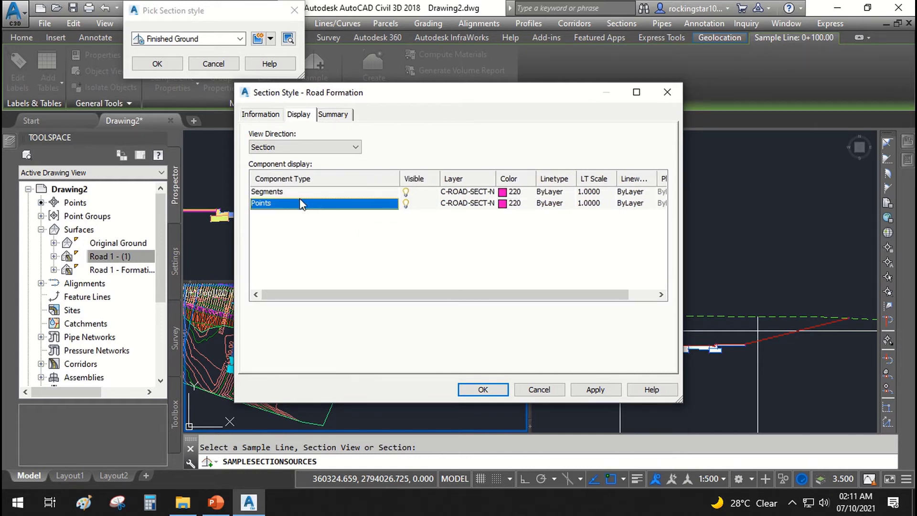
left_click(298, 194, "shift")
Give both components a 0.35 mm lineweight and save the Road Formation style.
left_click_drag(352, 297, 492, 297)
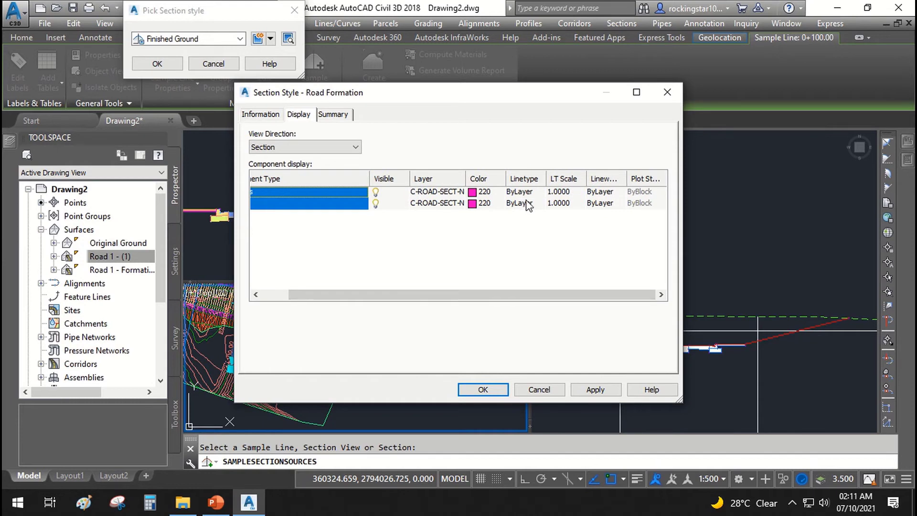
left_click(600, 194)
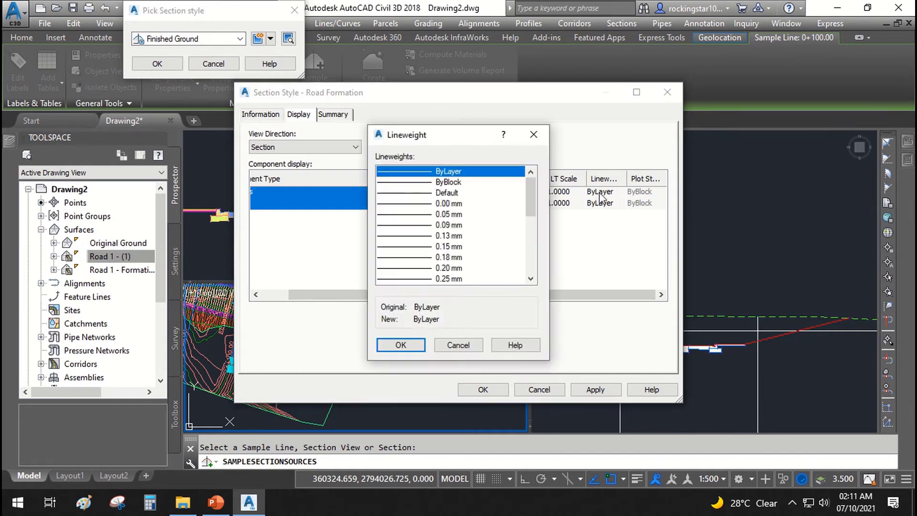
left_click(431, 280)
scroll(431, 282, "down", 1)
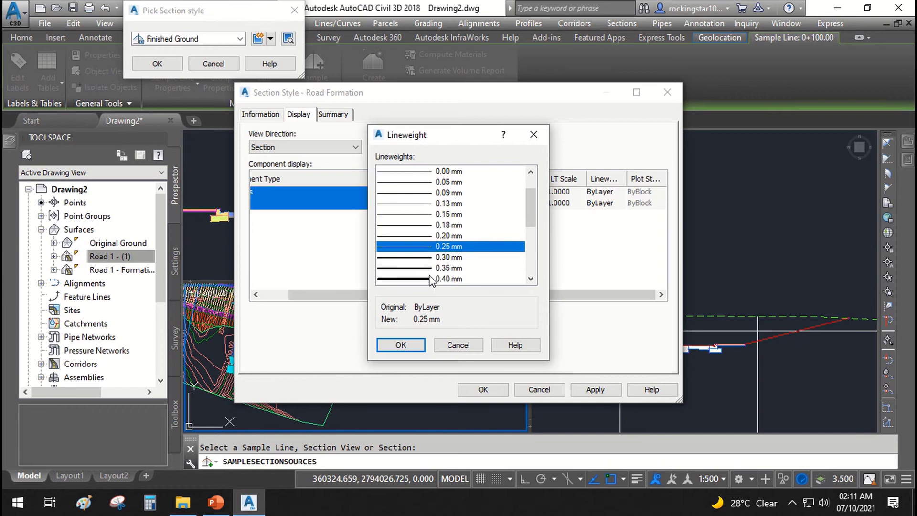
left_click(430, 269)
left_click(402, 345)
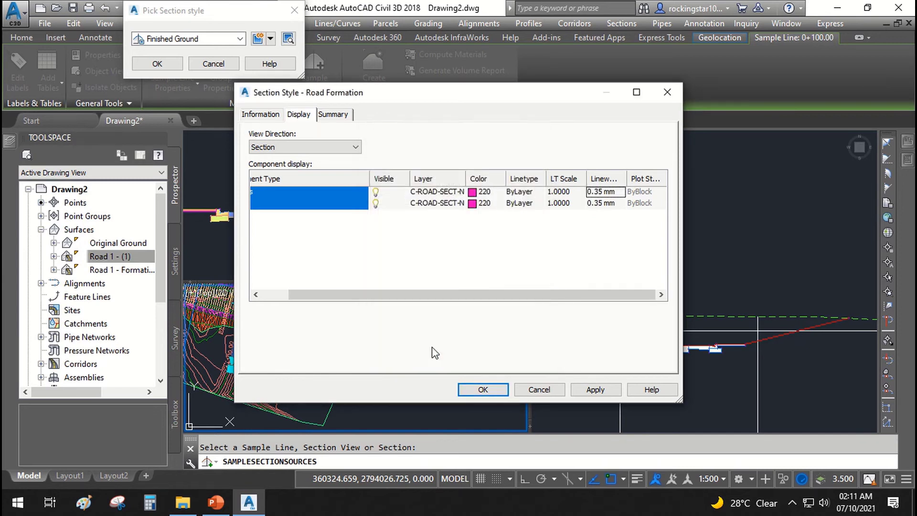
left_click(597, 390)
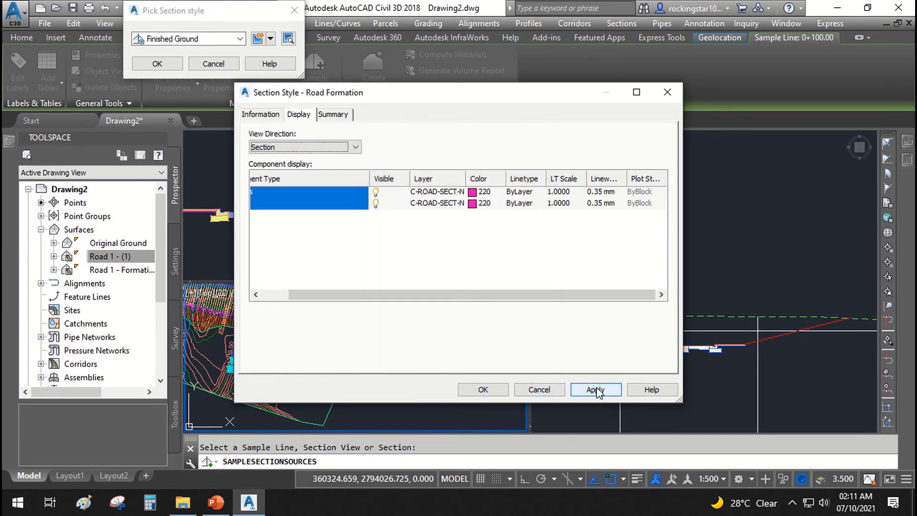
left_click(483, 389)
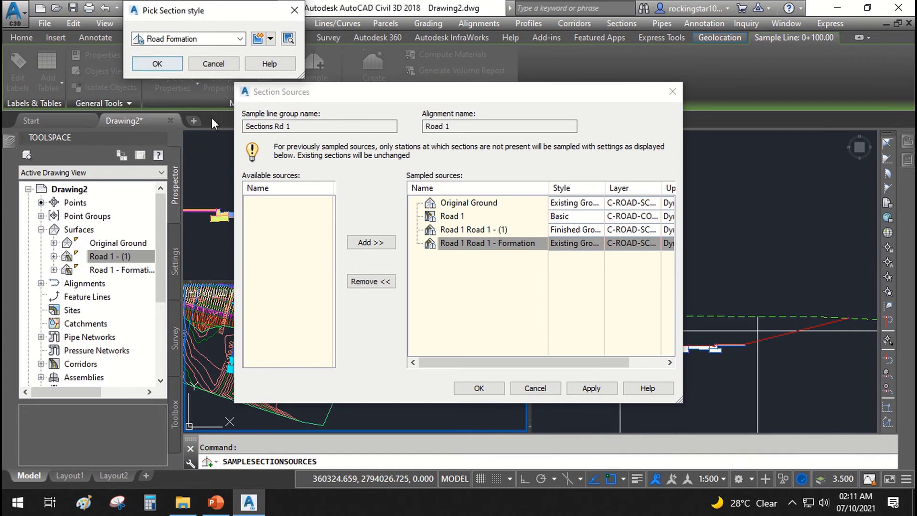
Assign Road Formation to the formation source and apply the section source changes.
left_click(158, 63)
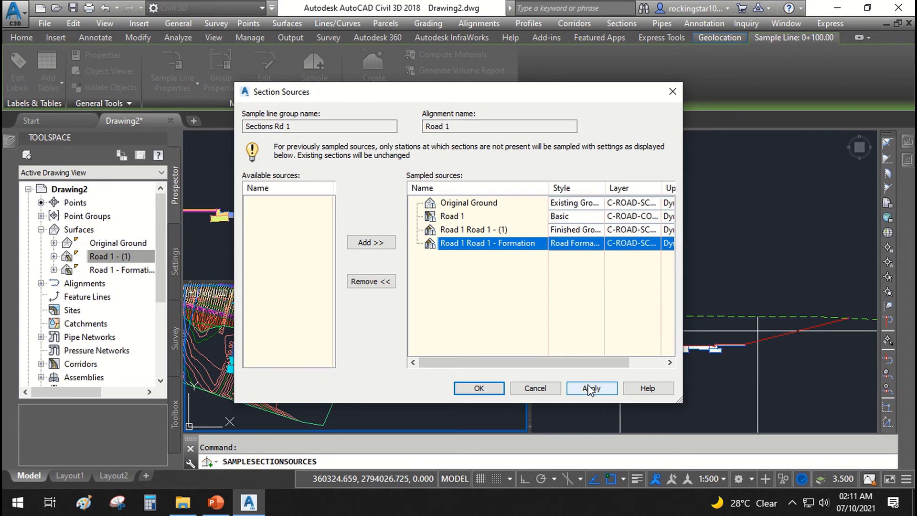
left_click(591, 388)
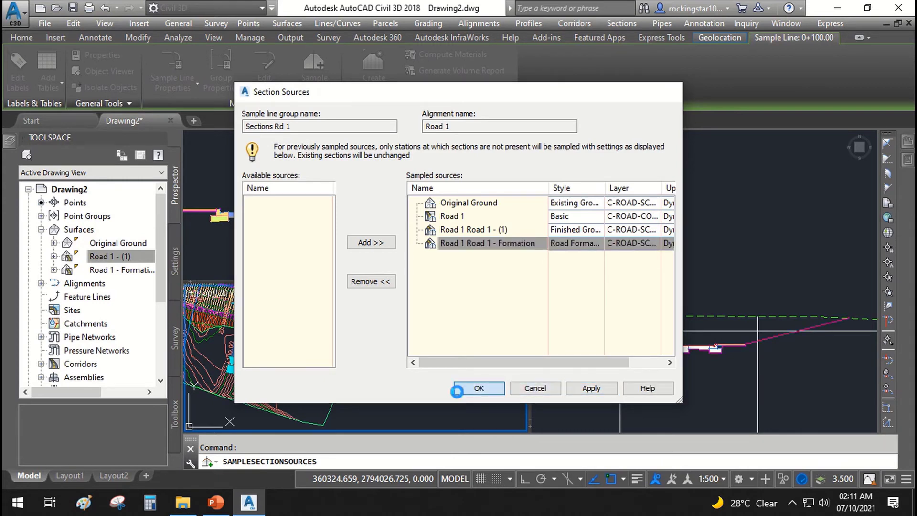
left_click(457, 388)
Select the cross-section objects and all similar ones, and bring them to the front.
left_click(715, 362)
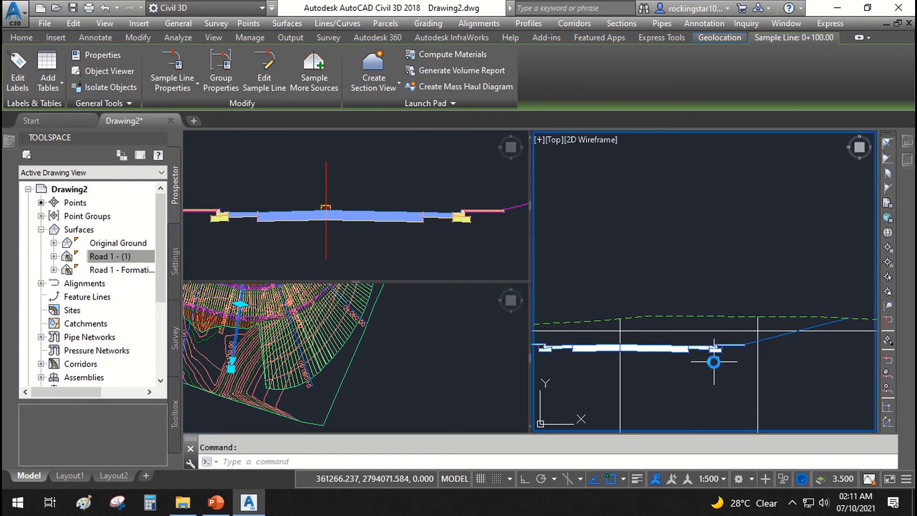
scroll(722, 354, "up", 5)
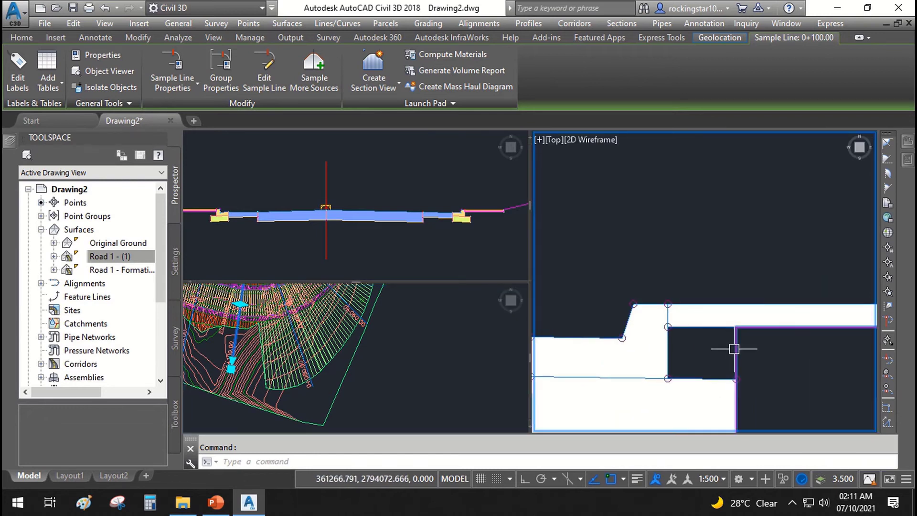
left_click(663, 337)
scroll(669, 342, "down", 5)
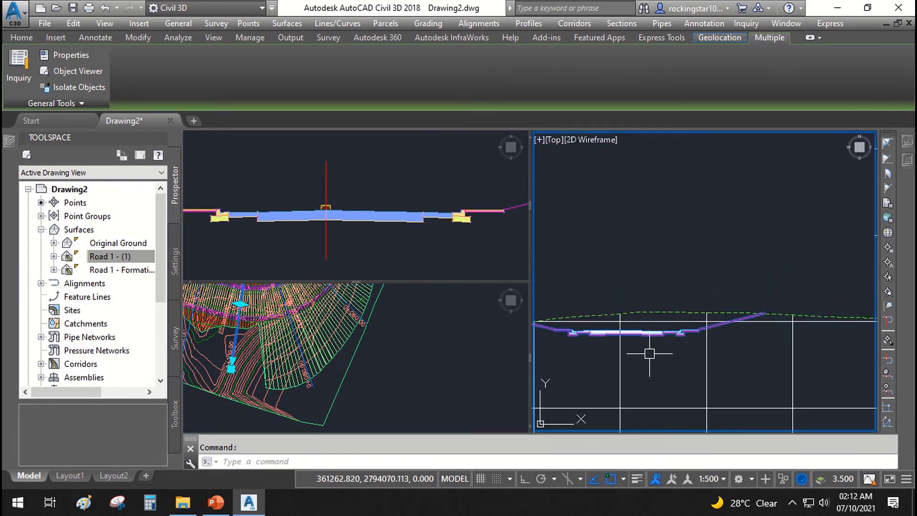
right_click(633, 269)
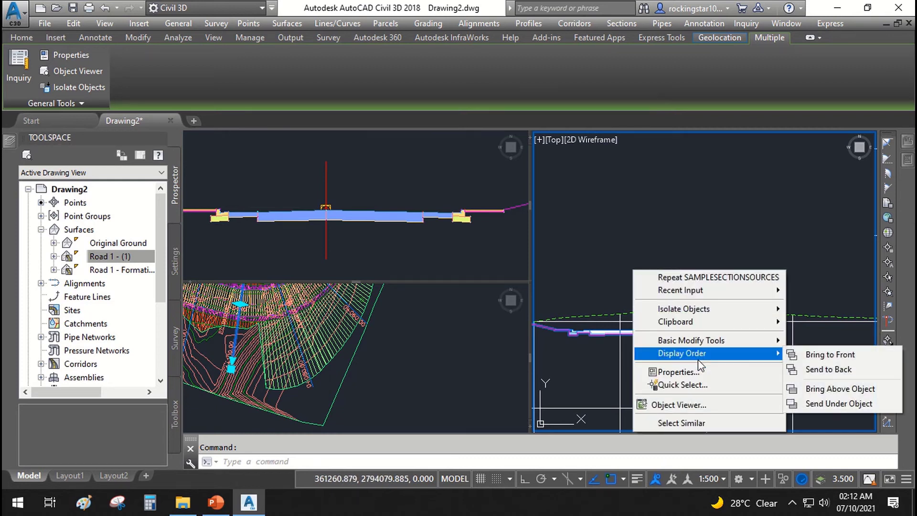
left_click(696, 423)
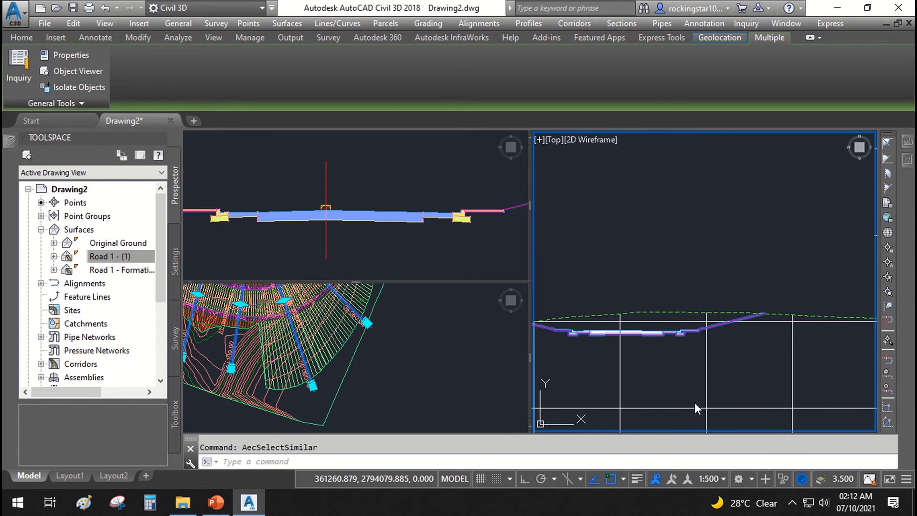
right_click(636, 274)
mouse_move(695, 363)
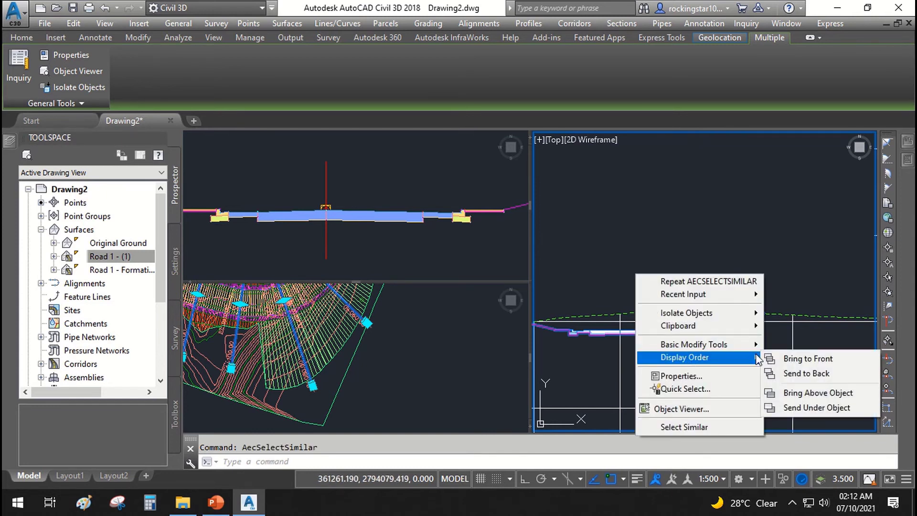
left_click(808, 358)
Select the sample line at station 0+100.00 in the plan view.
scroll(695, 308, "down", 2)
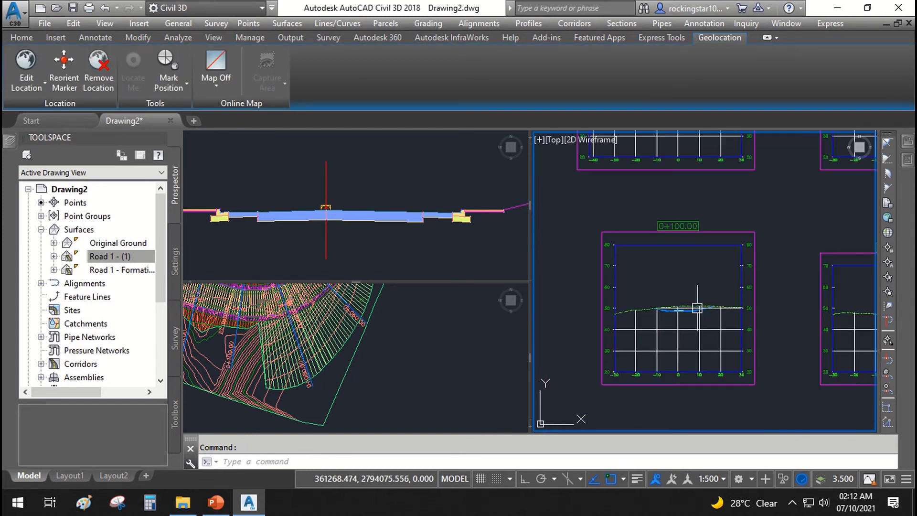
scroll(695, 308, "up", 6)
scroll(703, 310, "up", 3)
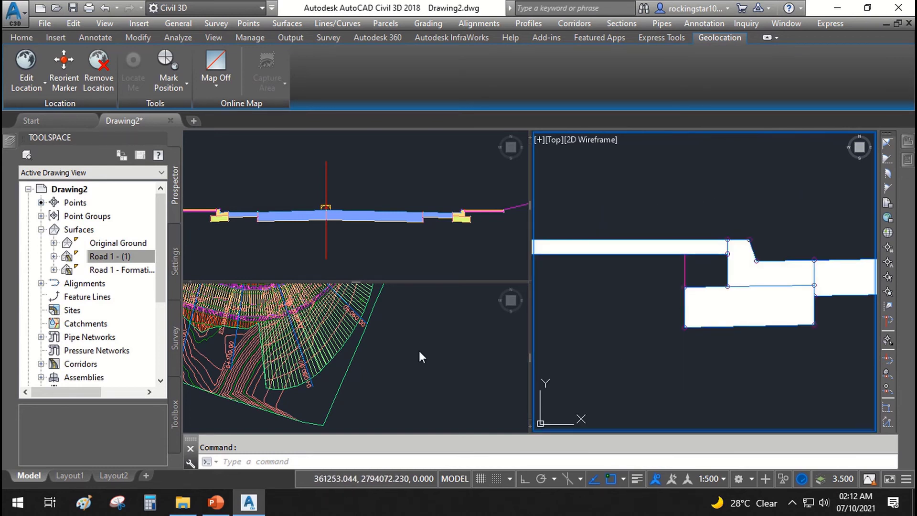
left_click(235, 333)
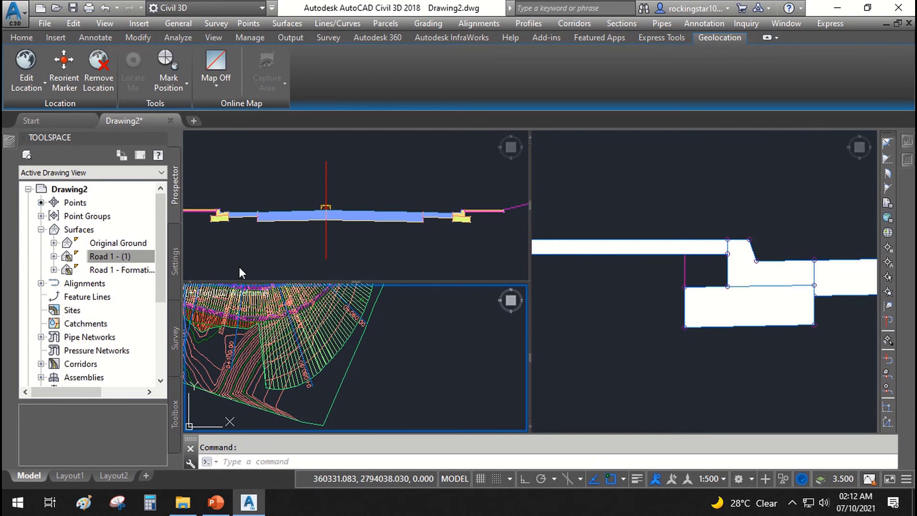
left_click(237, 327)
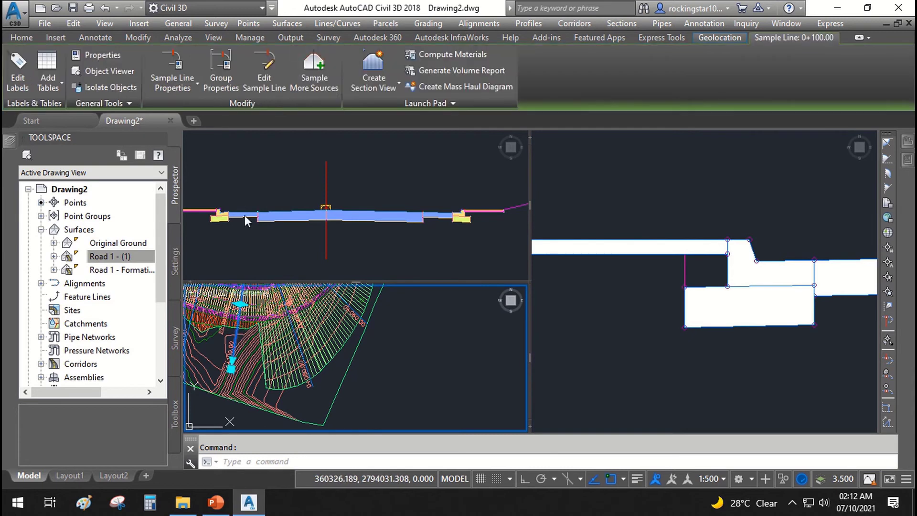
Remove the Road 1 corridor from the Sections Rd 1 sampled sources and apply.
left_click(299, 79)
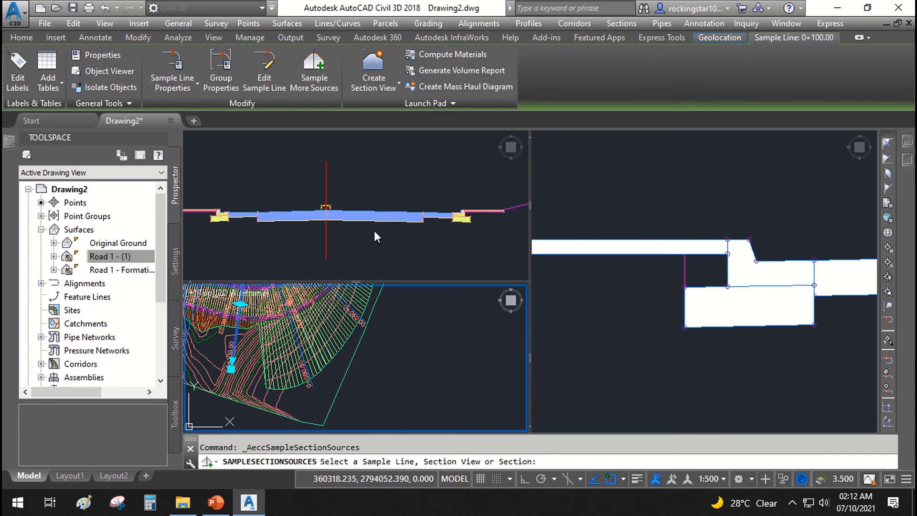
left_click(234, 339)
left_click(462, 217)
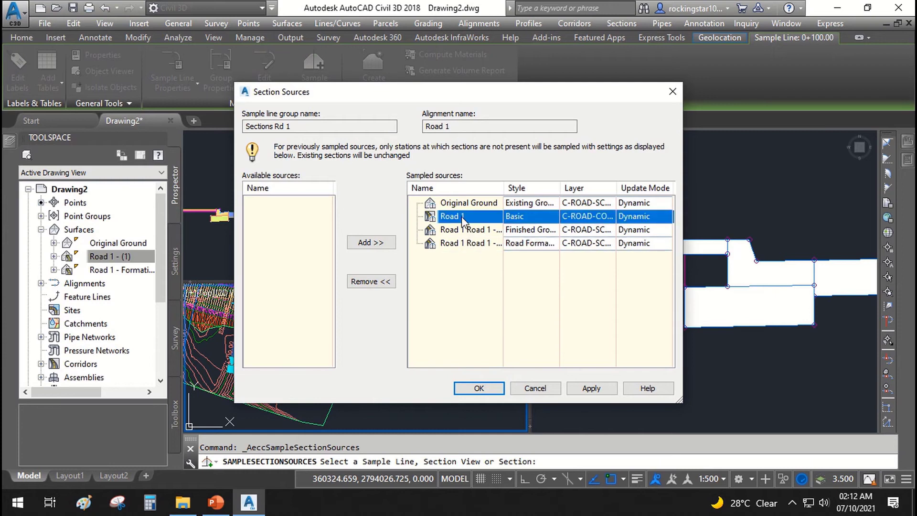
left_click(380, 284)
left_click(476, 217)
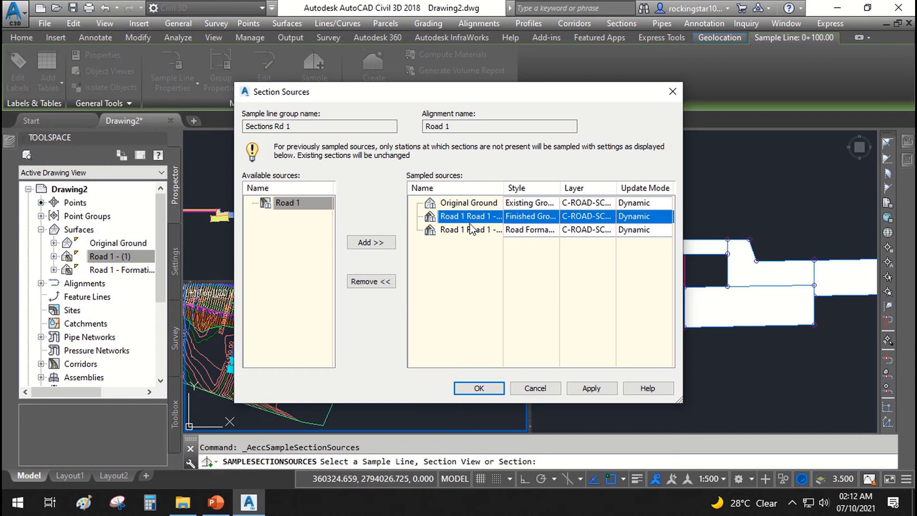
left_click(606, 394)
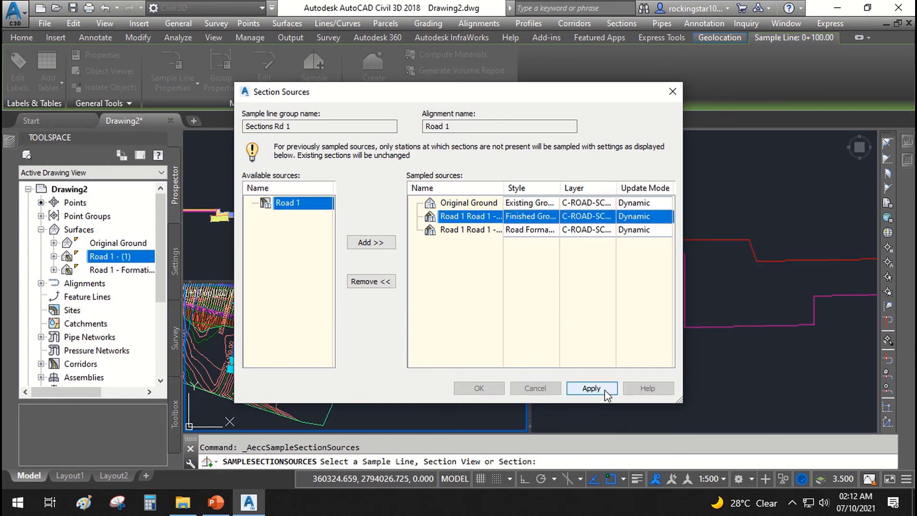
Close Section Sources and inspect the 0+100.00 cross-section's red and magenta lines below ground.
left_click(481, 388)
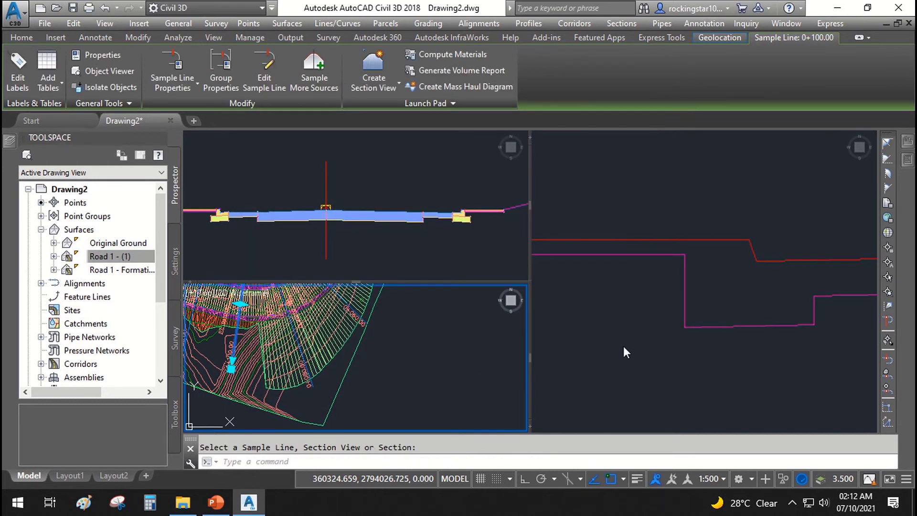
scroll(690, 280, "down", 3)
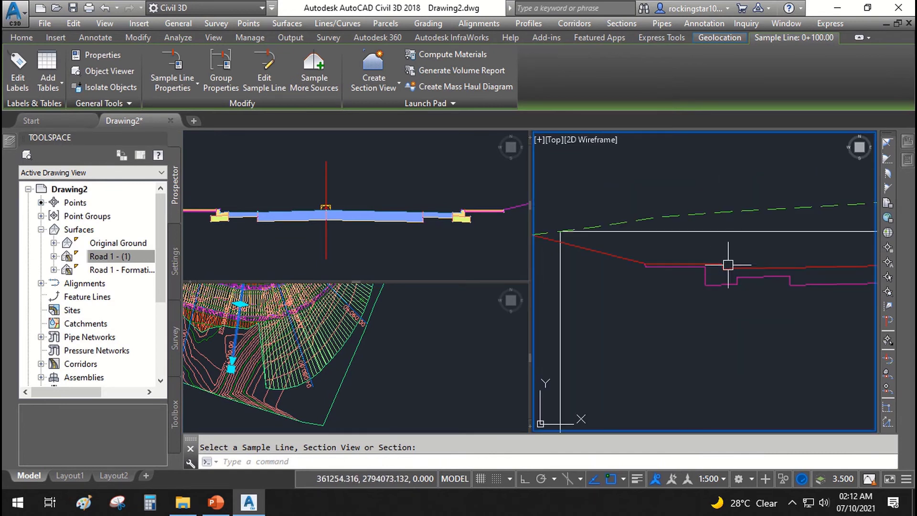
middle_click_drag(777, 317, 758, 323)
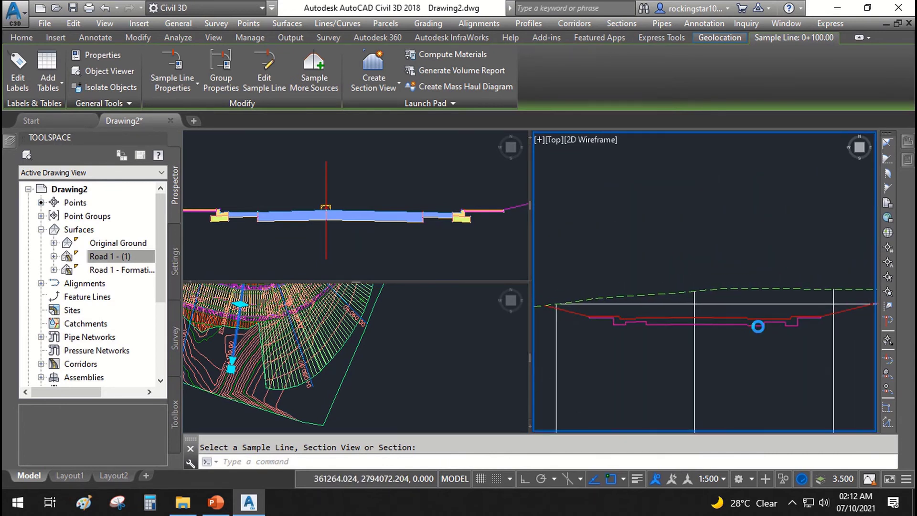
scroll(788, 315, "up", 2)
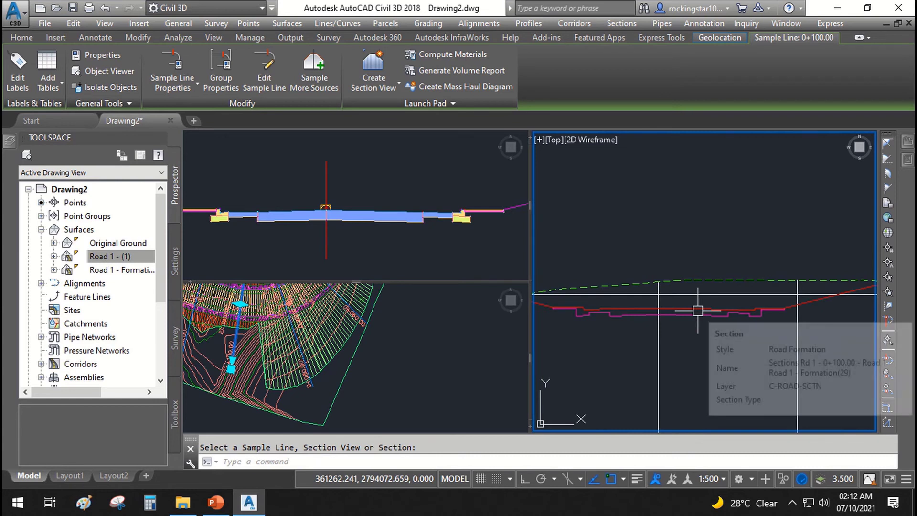
scroll(794, 315, "down", 2)
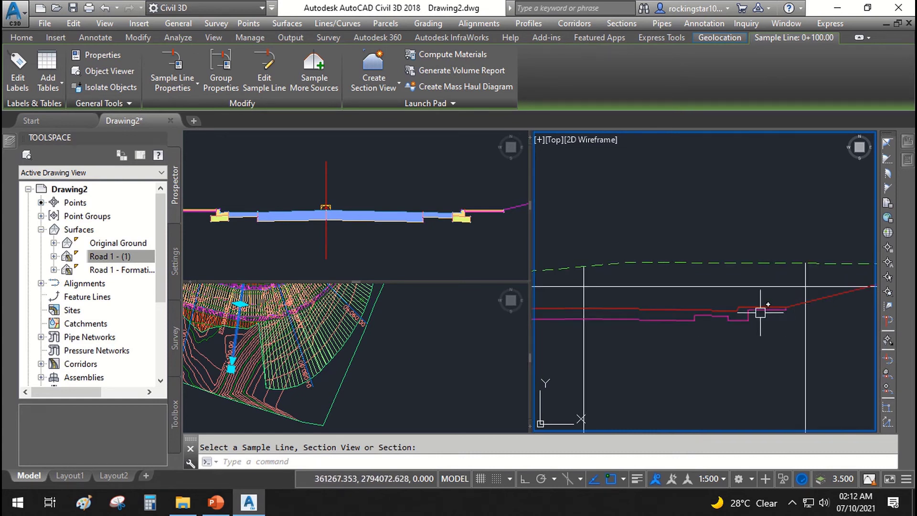
scroll(695, 316, "down", 2)
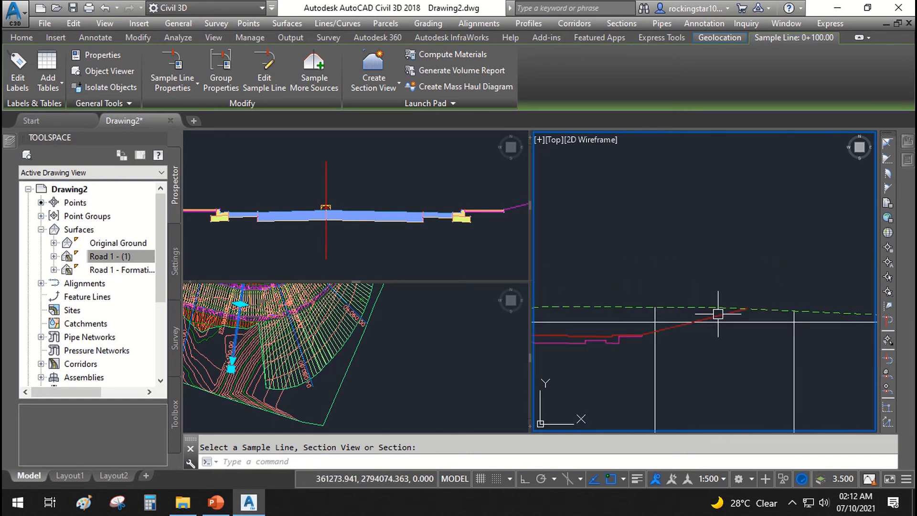
scroll(781, 312, "down", 1)
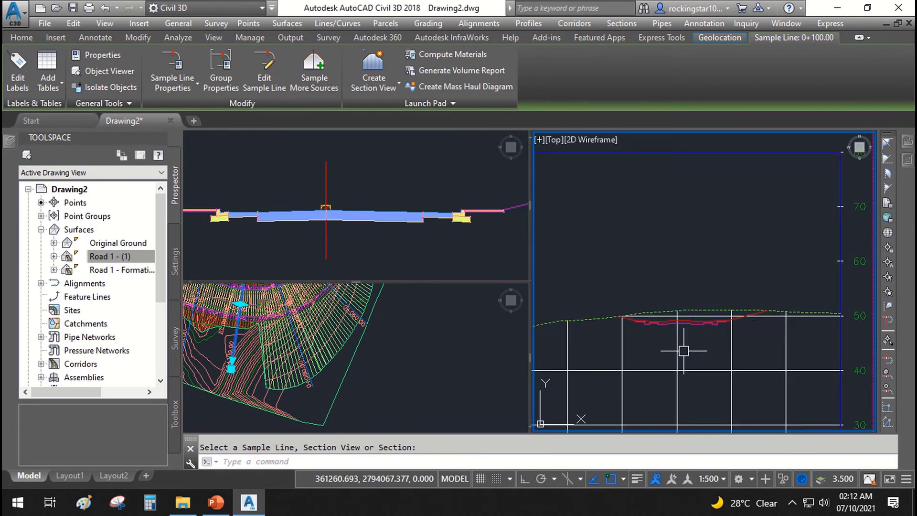
scroll(678, 334, "down", 2)
scroll(690, 258, "down", 2)
scroll(690, 317, "up", 2)
scroll(692, 292, "down", 5)
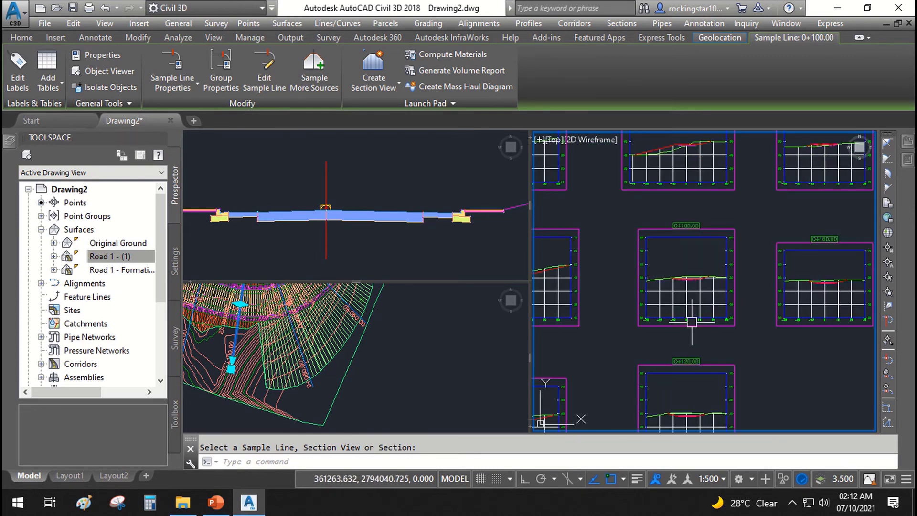
scroll(670, 291, "up", 6)
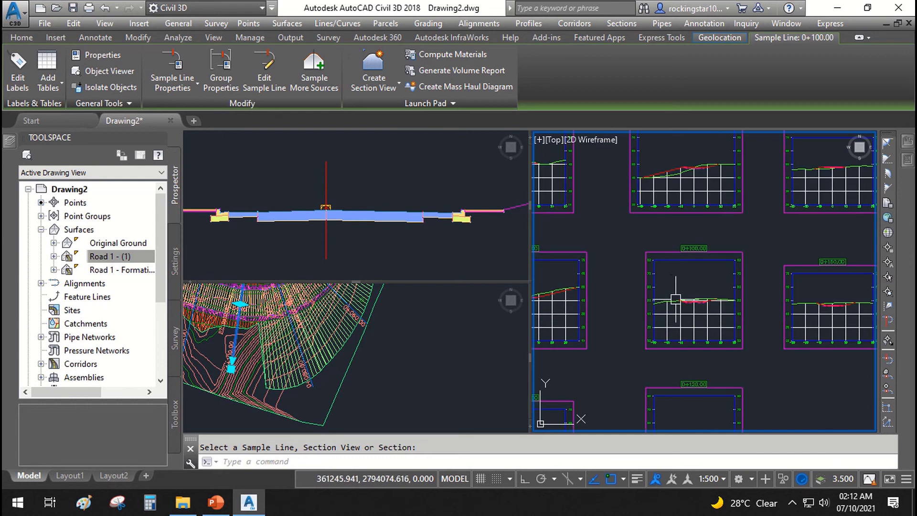
scroll(670, 294, "up", 4)
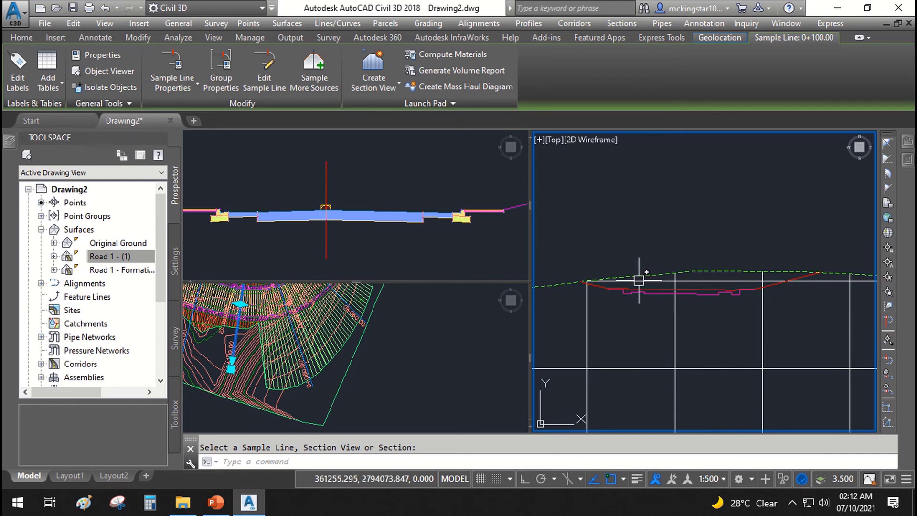
scroll(639, 280, "up", 2)
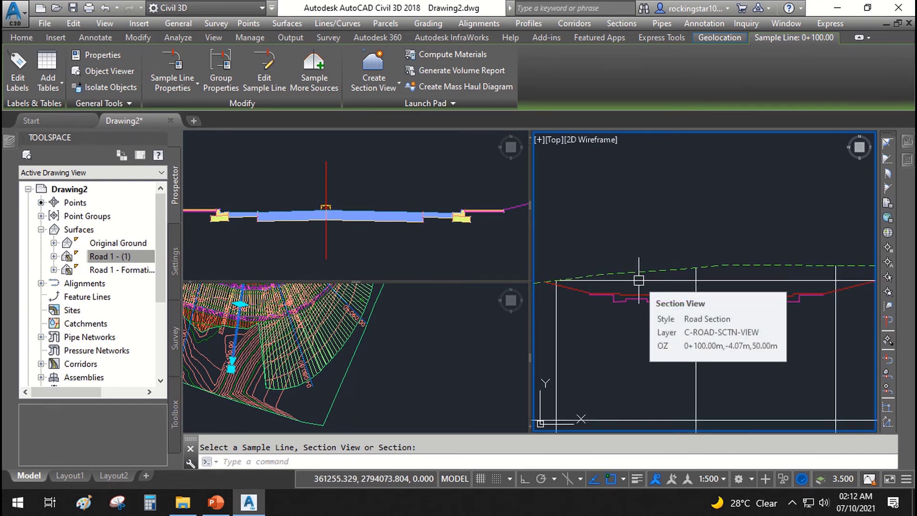
Open the Volumes Dashboard from the Analyze tab.
left_click(18, 41)
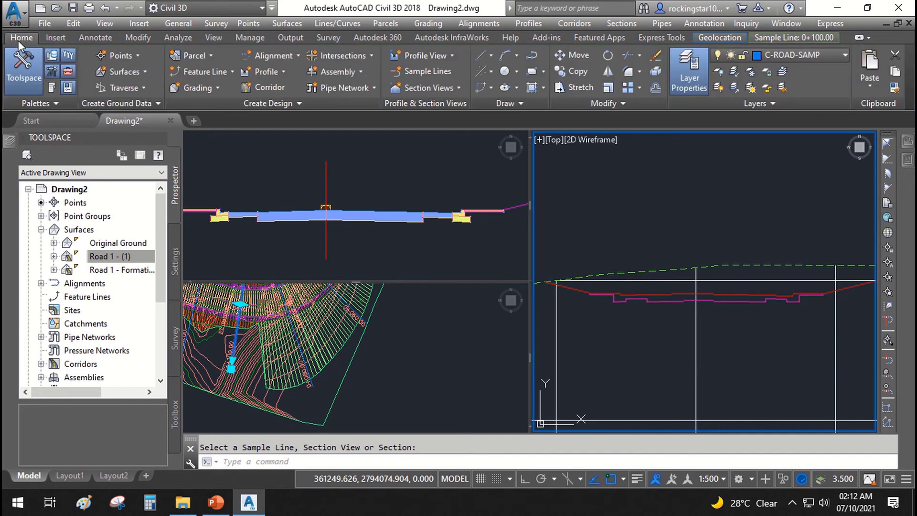
left_click(174, 39)
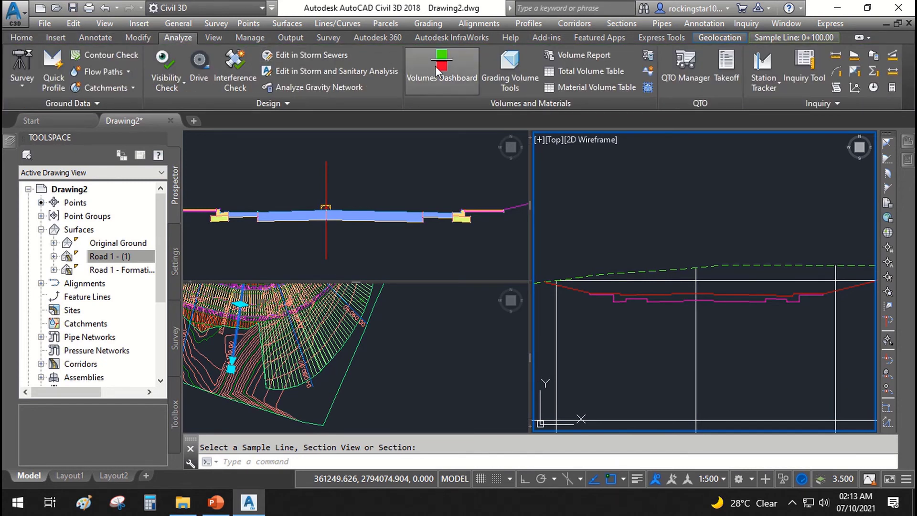
left_click(448, 70)
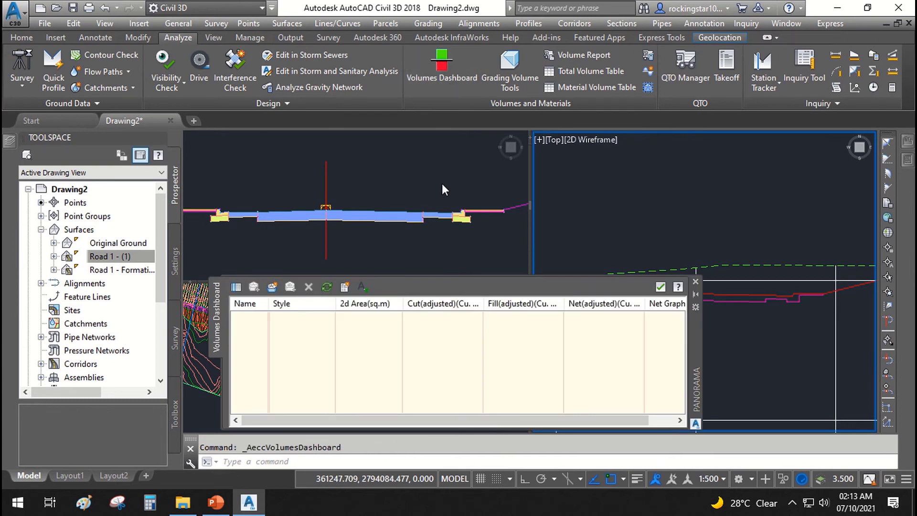
Start a new volume surface named OGL to Fomation EW.
left_click(272, 287)
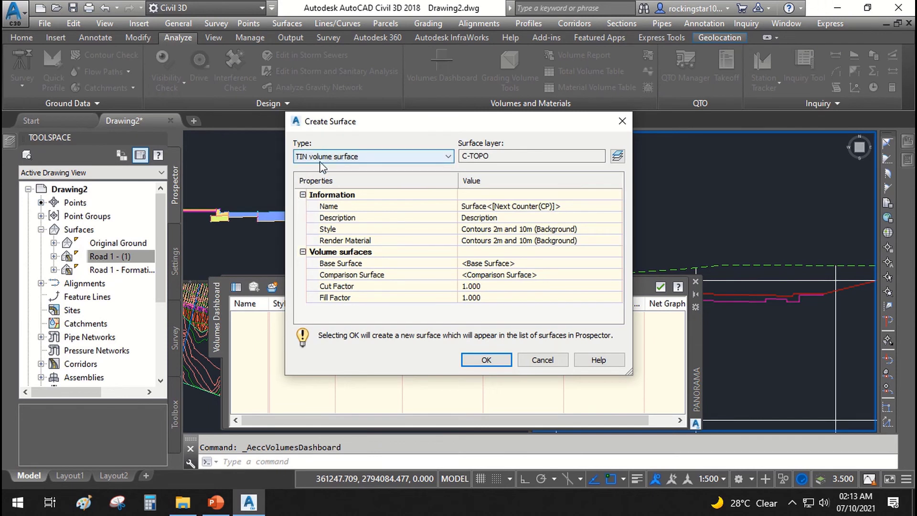
left_click(484, 207)
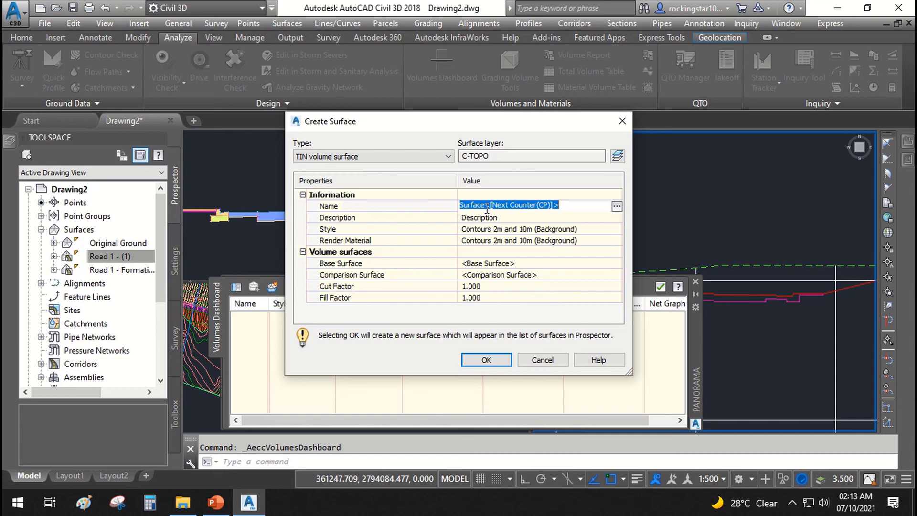
type("OGL to Fomation EW")
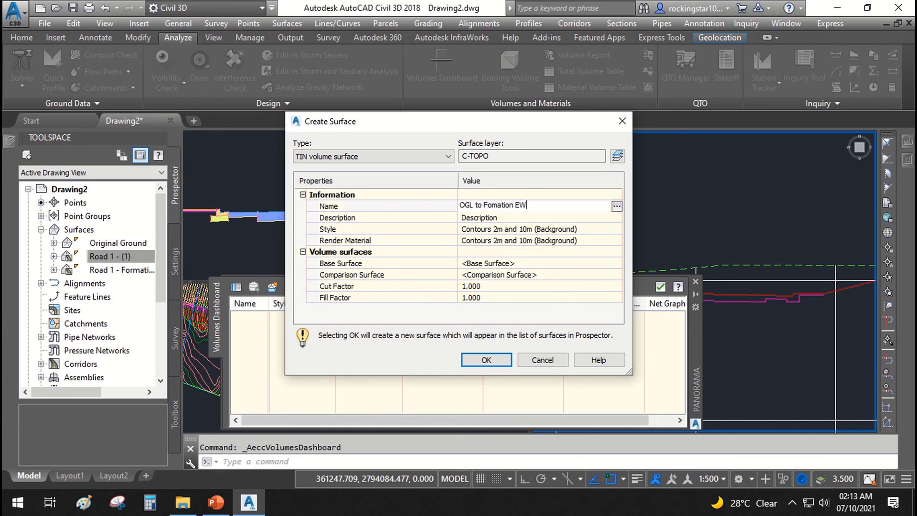
key("Return")
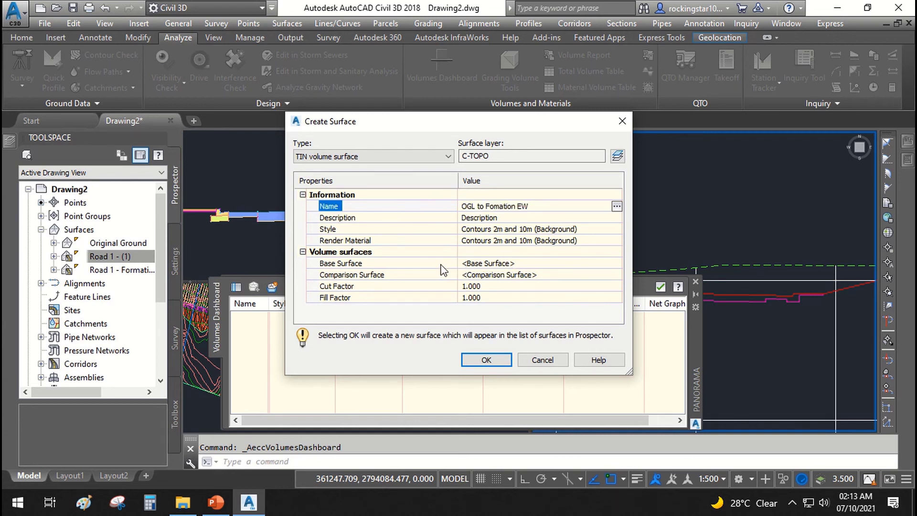
Set Original Ground as base and Road 1 - Formation as comparison surface, then create it.
left_click(466, 264)
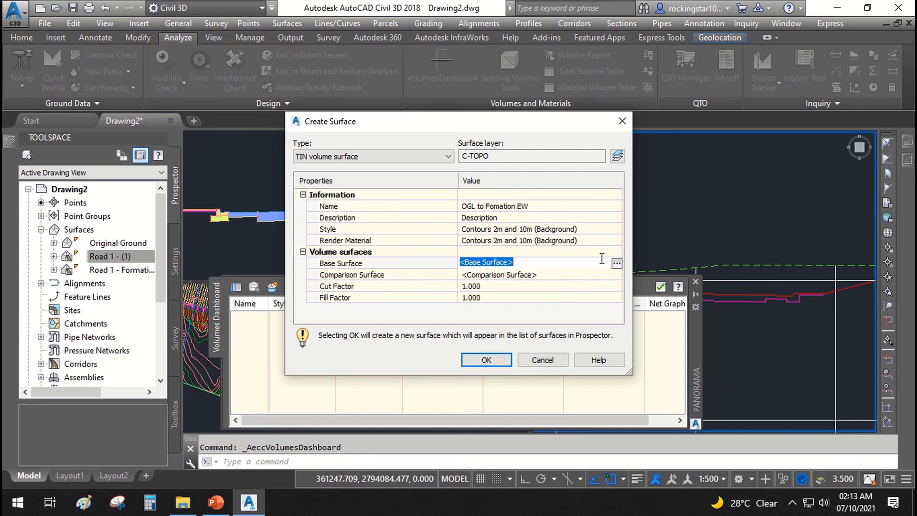
left_click(616, 264)
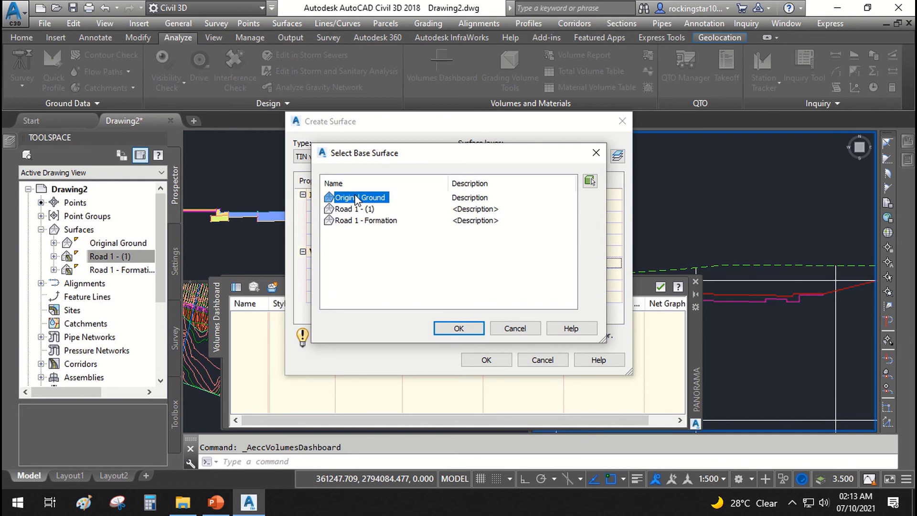
left_click(459, 328)
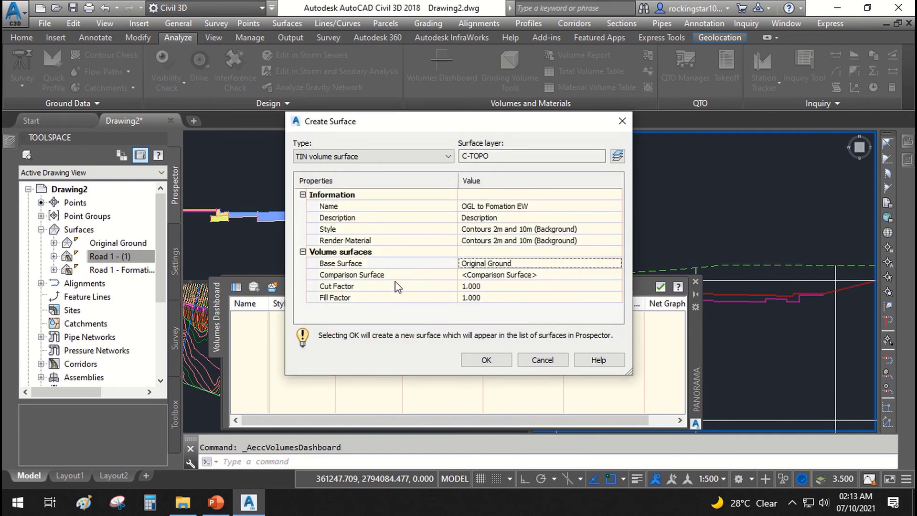
left_click(492, 276)
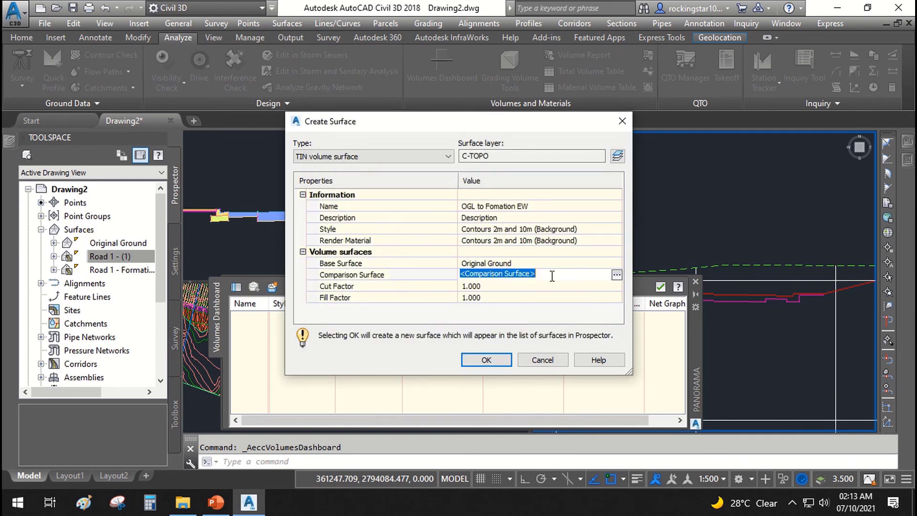
left_click(616, 276)
left_click(367, 220)
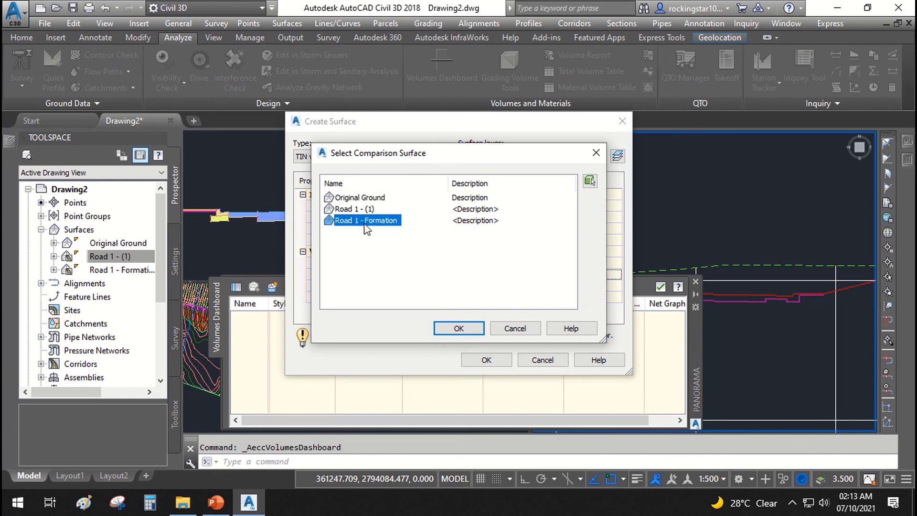
left_click(458, 329)
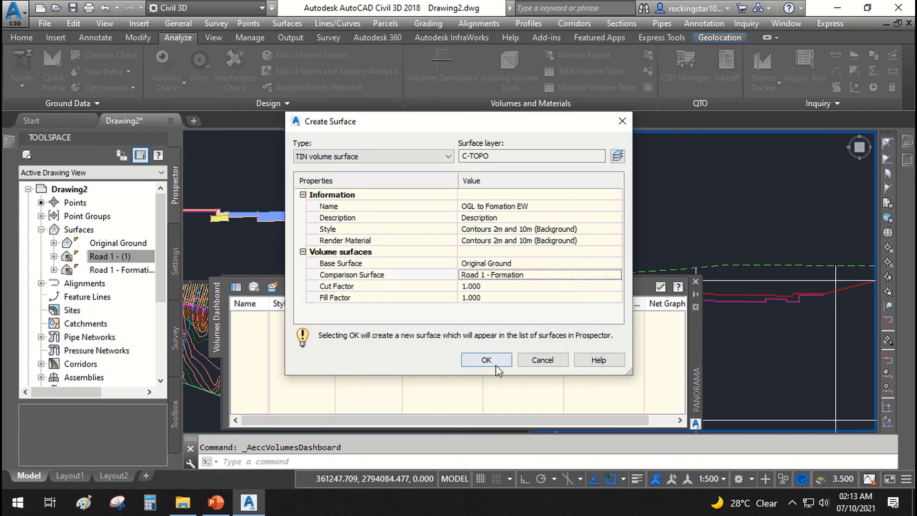
left_click(486, 360)
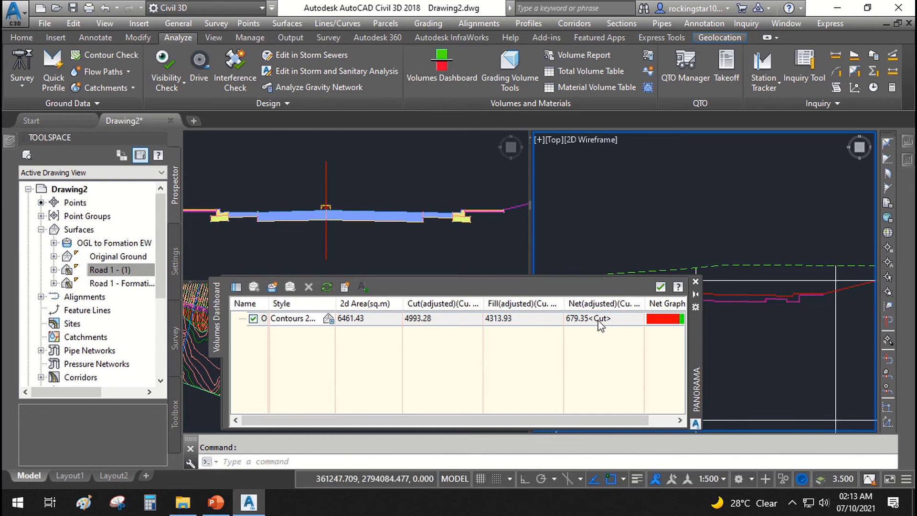
Insert the OGL to Fomation EW Cut/Fill Summary table into the right viewport.
left_click_drag(600, 419, 541, 428)
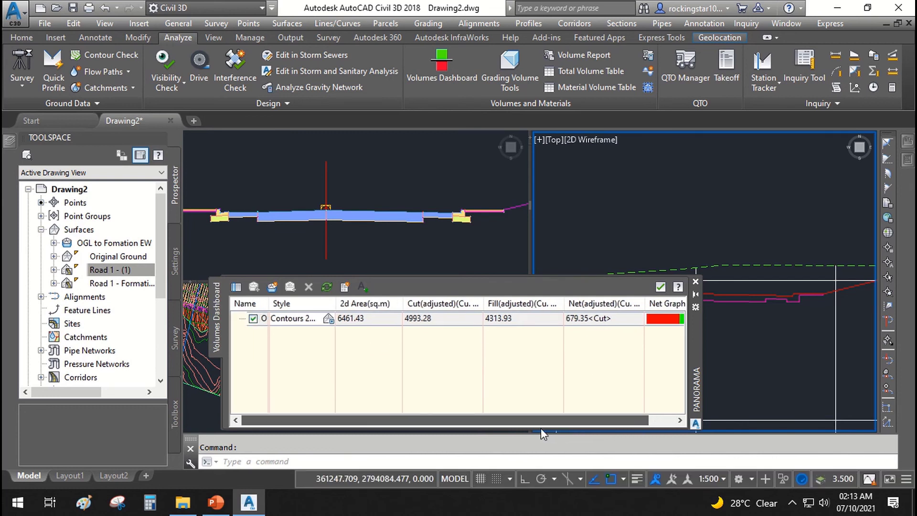
left_click(362, 287)
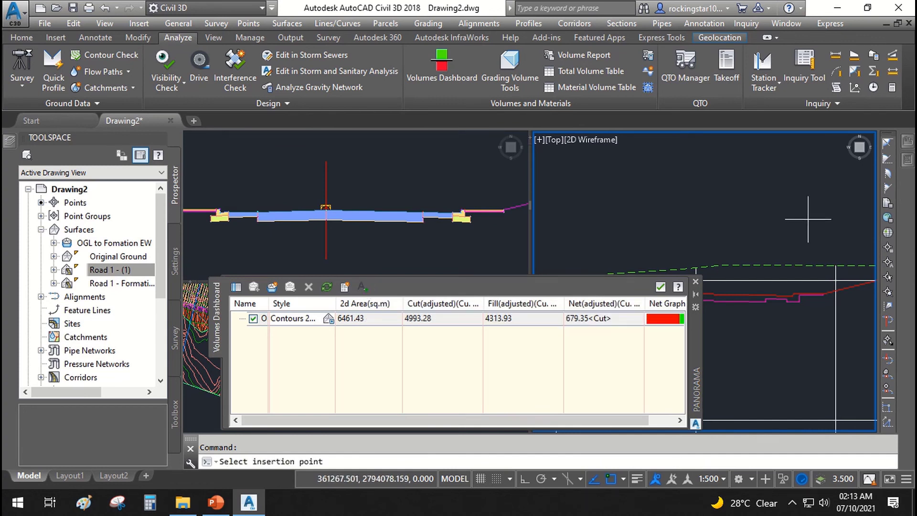
scroll(647, 204, "down", 5)
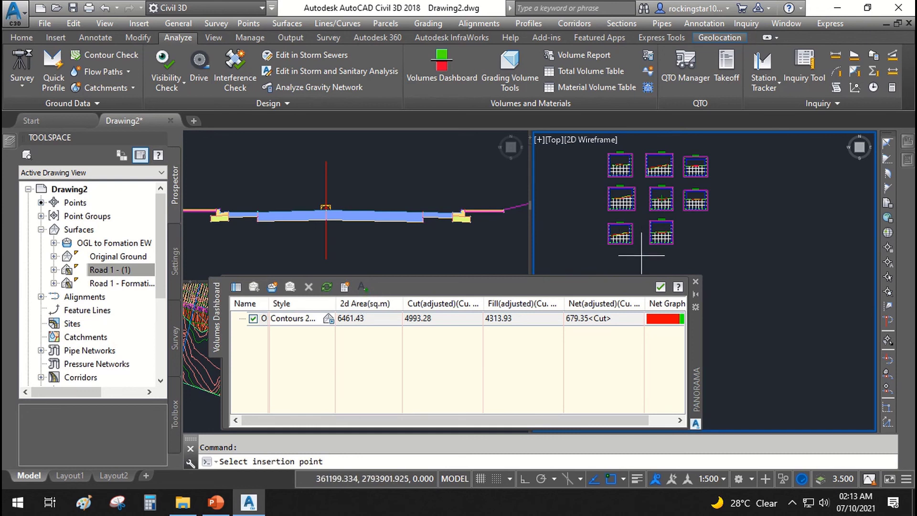
left_click(655, 270)
Close the dashboard and read the table's 4313.93 fill and 679.35 net cut.
left_click(660, 287)
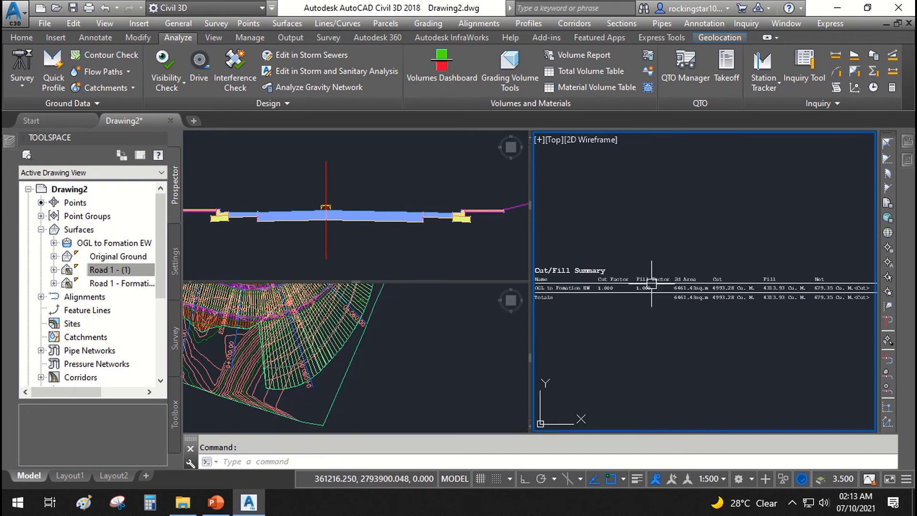
scroll(631, 302, "up", 5)
scroll(640, 301, "down", 2)
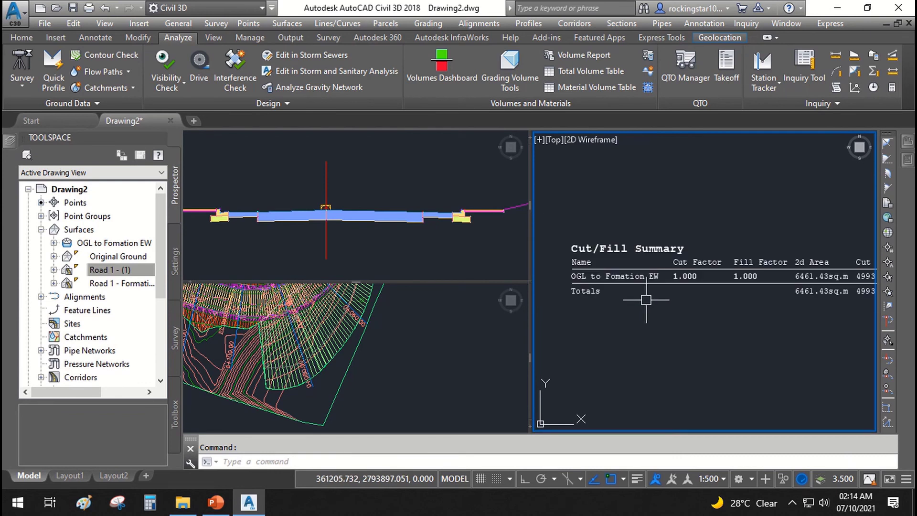
middle_click_drag(781, 298, 546, 335)
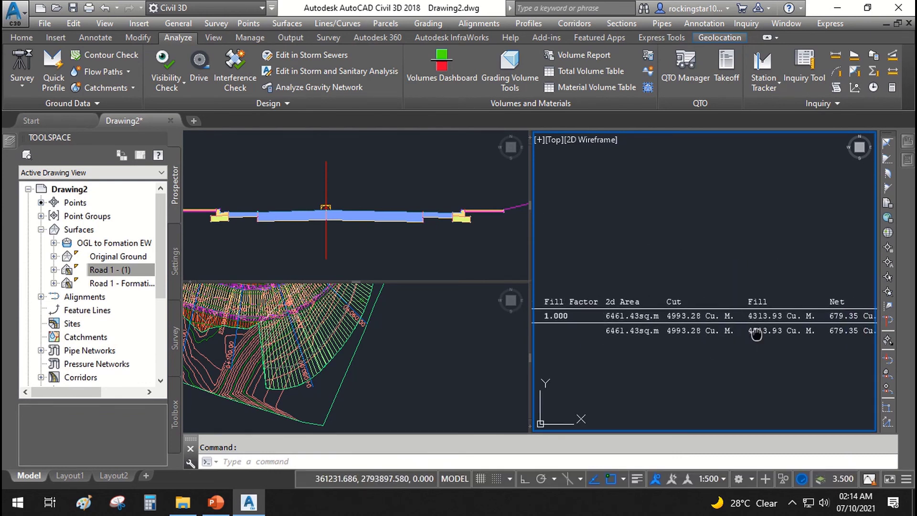
scroll(651, 329, "up", 3)
middle_click_drag(695, 330, 639, 324)
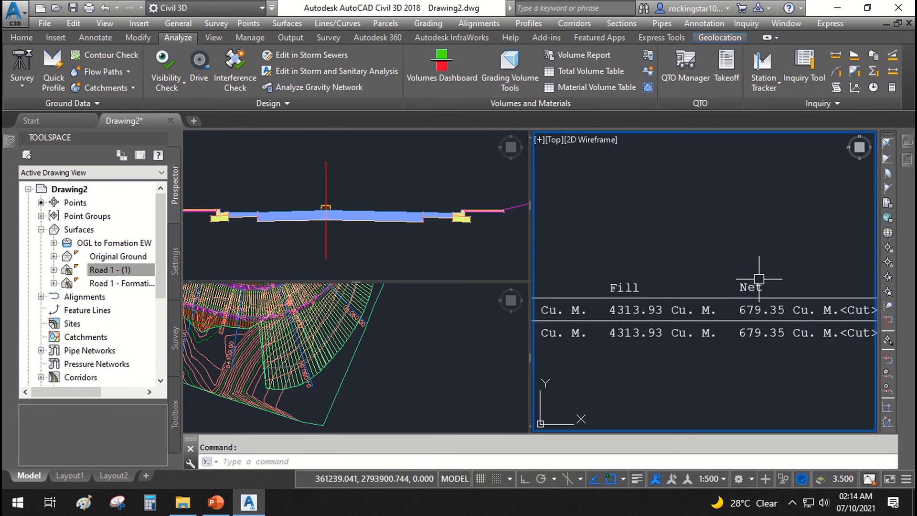
scroll(757, 287, "down", 2)
scroll(774, 327, "up", 2)
middle_click_drag(774, 327, 639, 328)
scroll(623, 312, "up", 2)
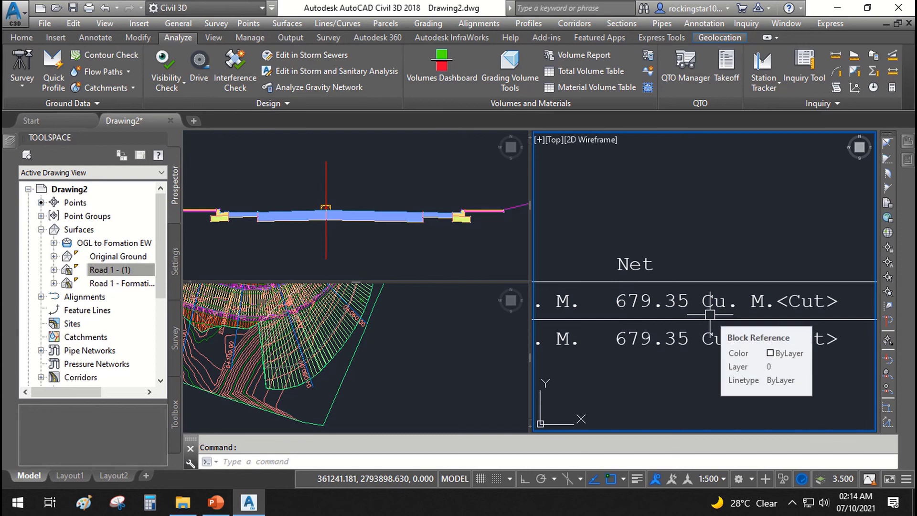
scroll(710, 314, "down", 8)
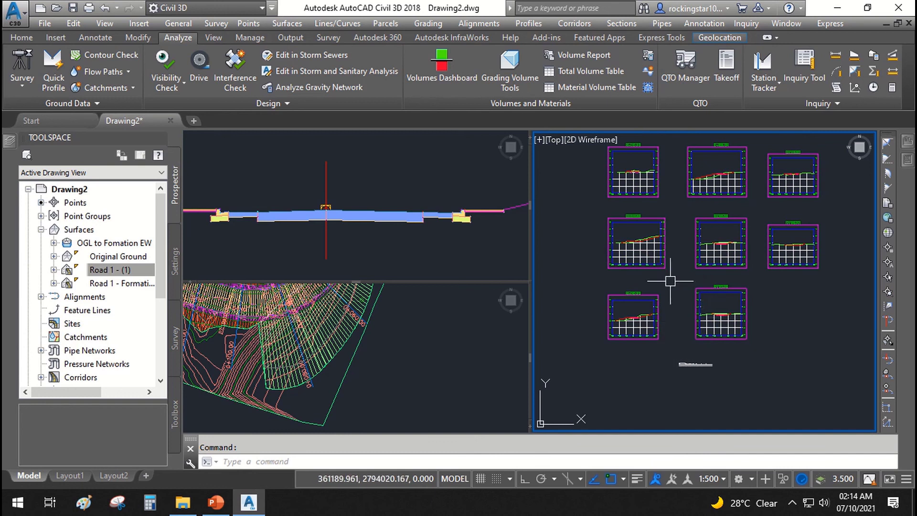
scroll(625, 254, "up", 4)
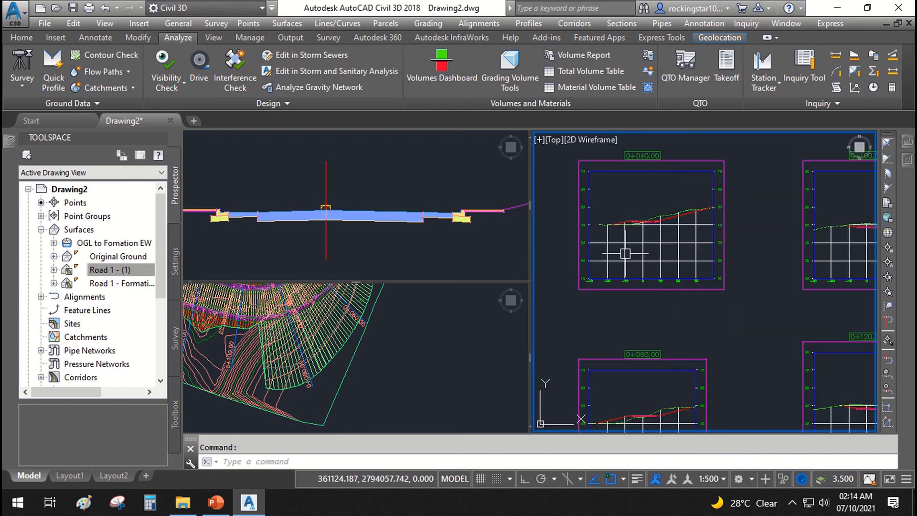
left_click(660, 252)
key("Escape")
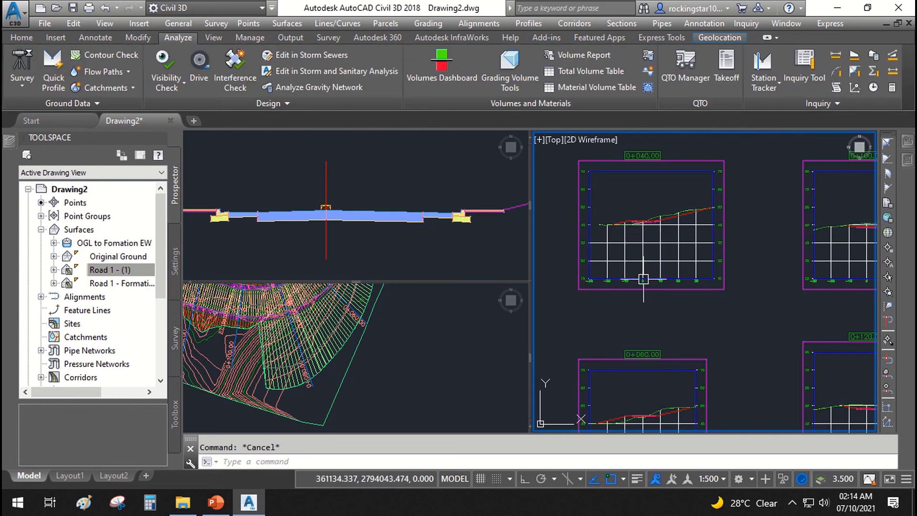
scroll(643, 279, "down", 6)
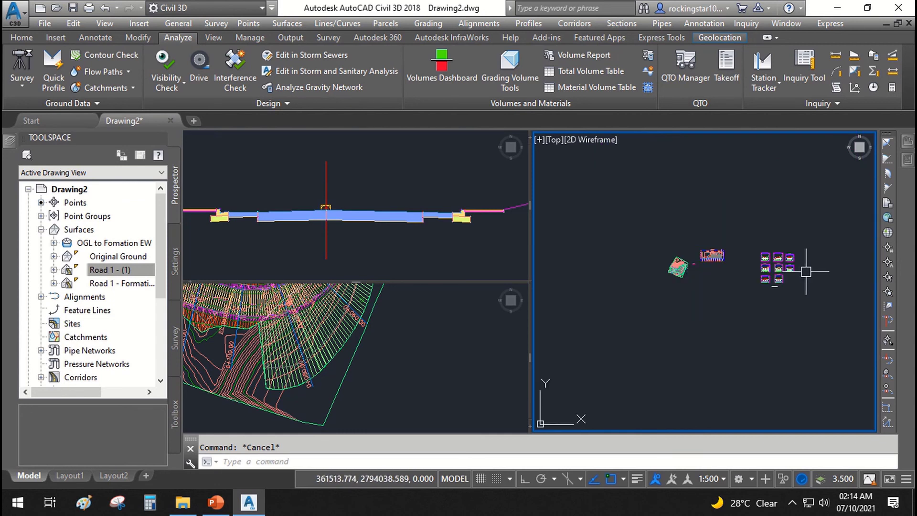
scroll(716, 281, "up", 4)
middle_click_drag(717, 267, 657, 289)
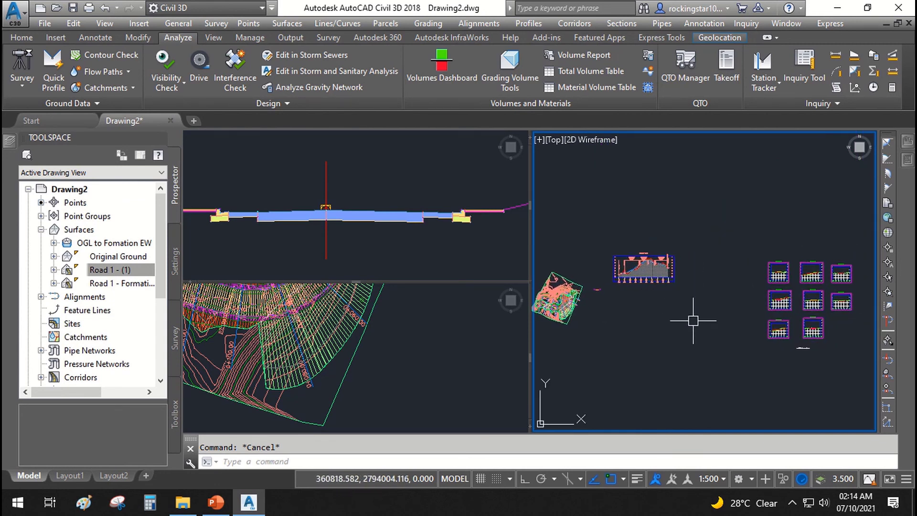
scroll(841, 301, "up", 4)
middle_click_drag(823, 301, 806, 304)
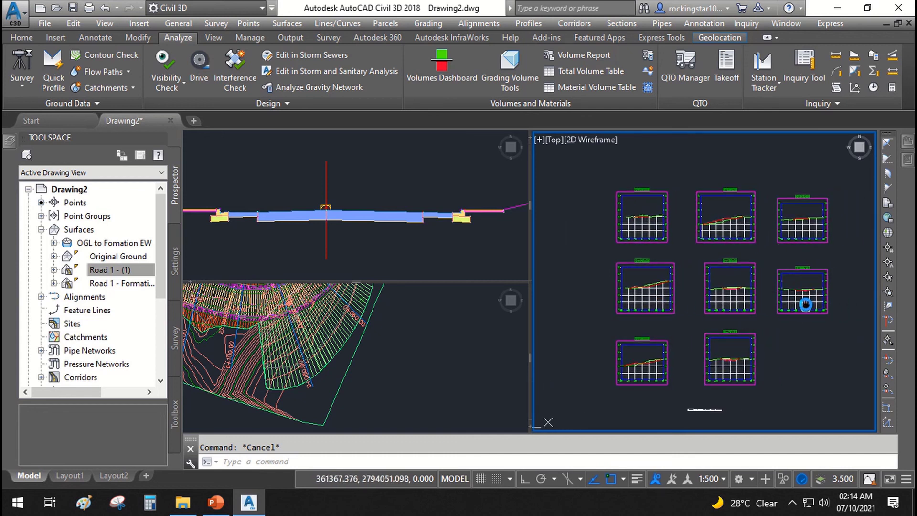
middle_click_drag(761, 266, 729, 238)
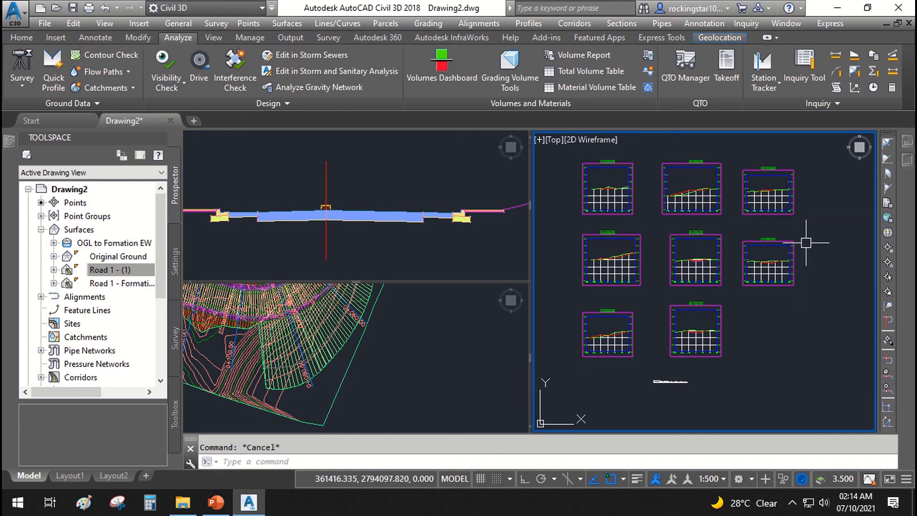
left_click(806, 243)
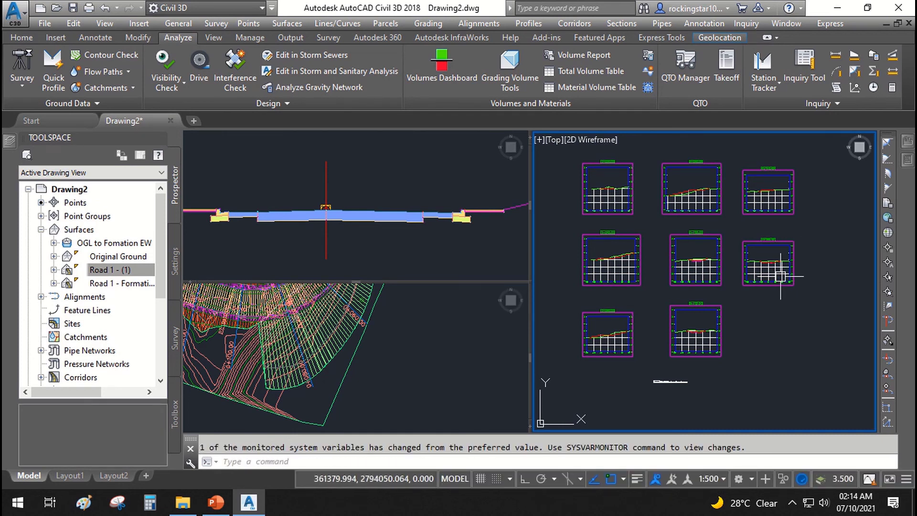
scroll(703, 254, "up", 8)
scroll(703, 253, "up", 3)
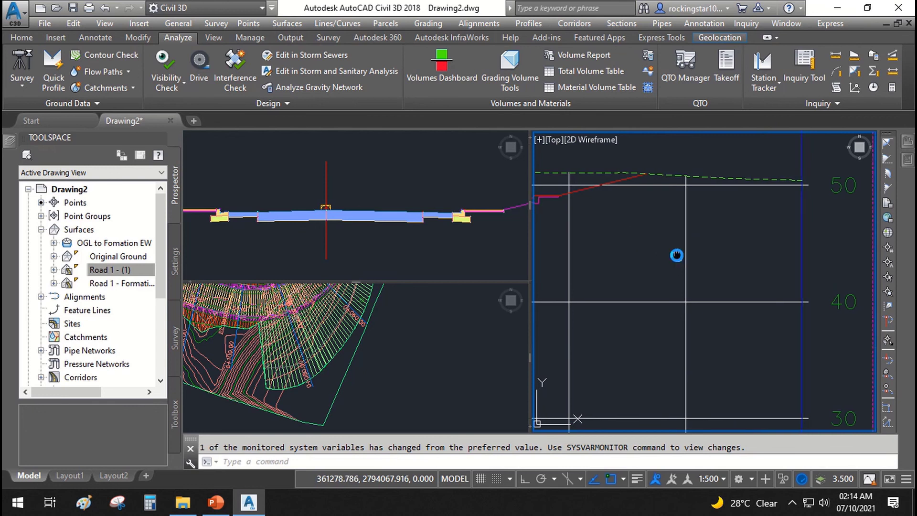
scroll(678, 258, "down", 12)
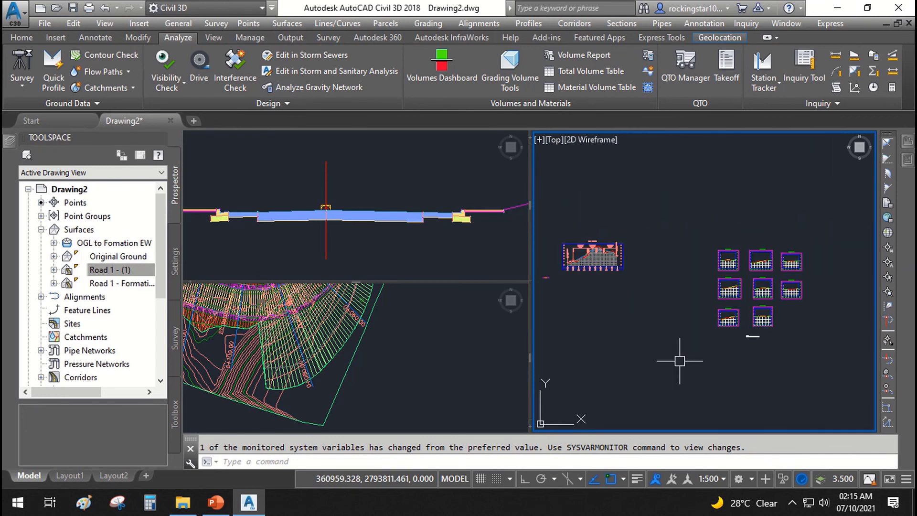